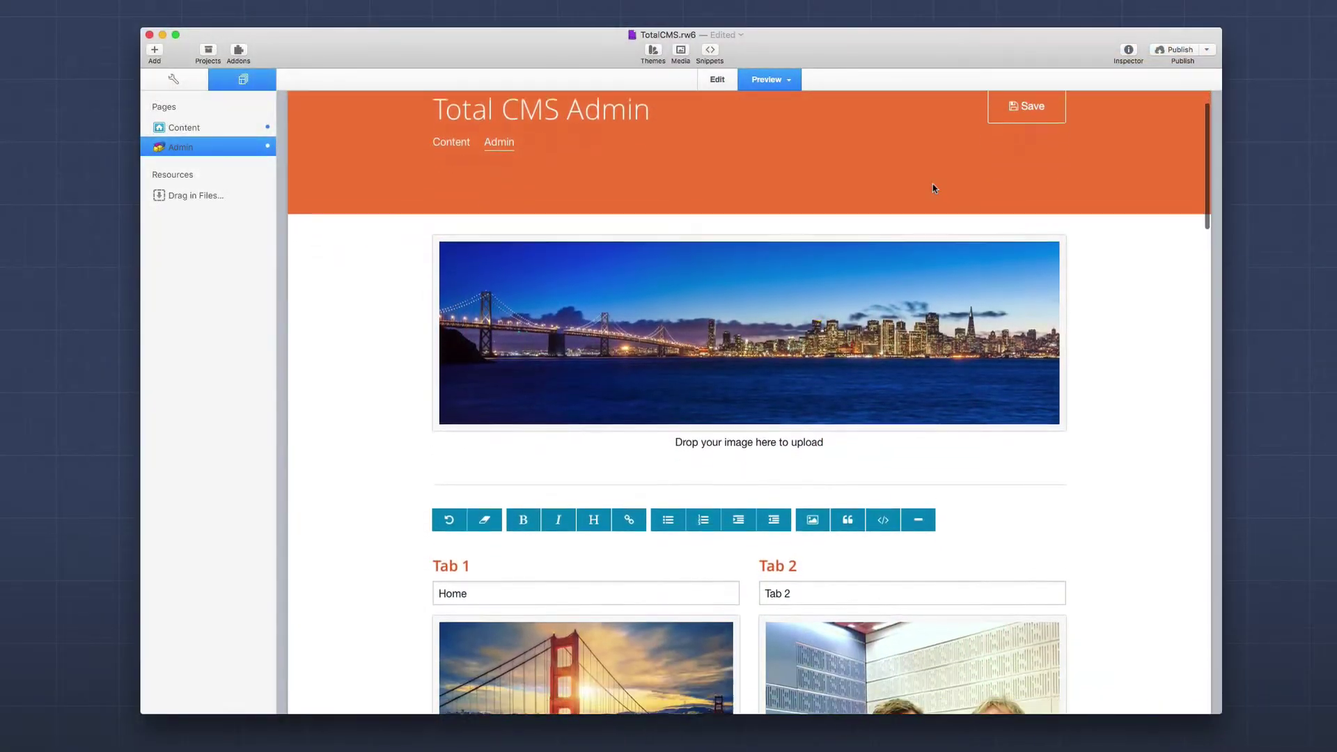
scroll(934, 189, "down", 15)
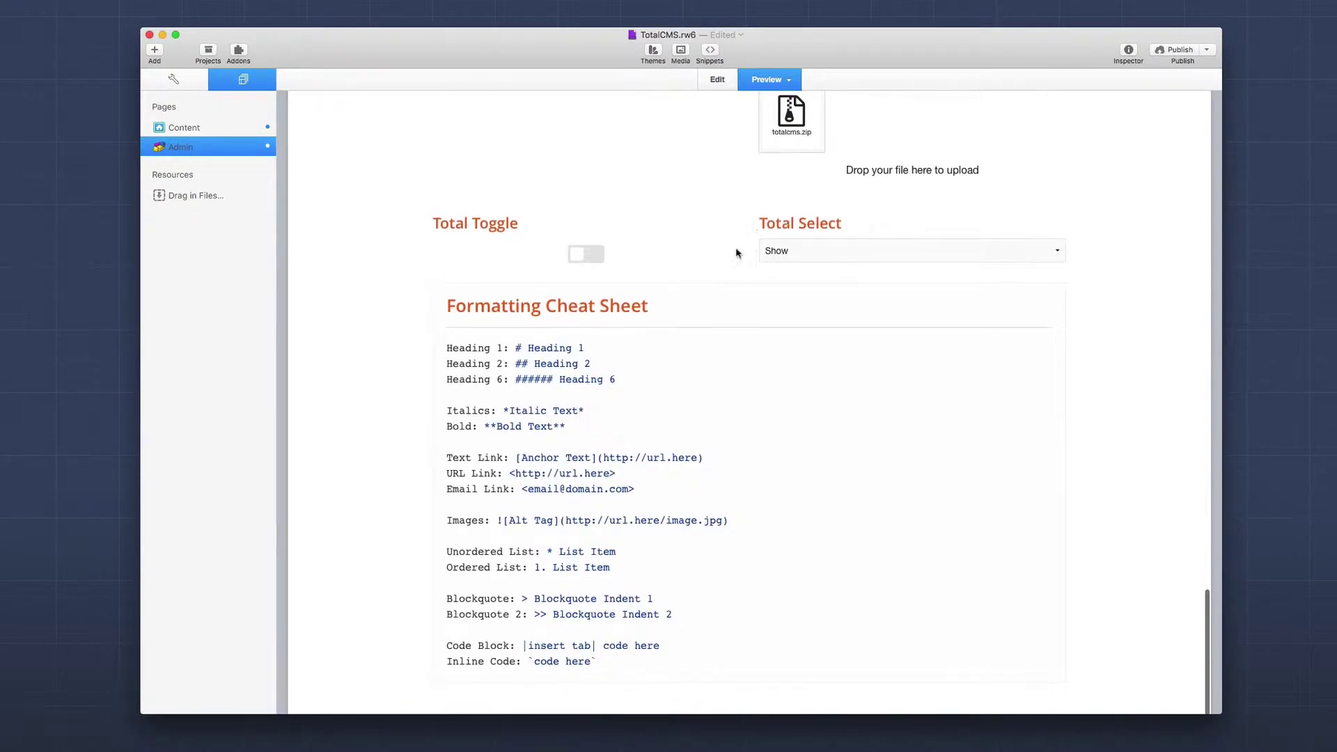
- Change the Total Select dropdown from Show to Markdown and preview the Content page
left_click(819, 254)
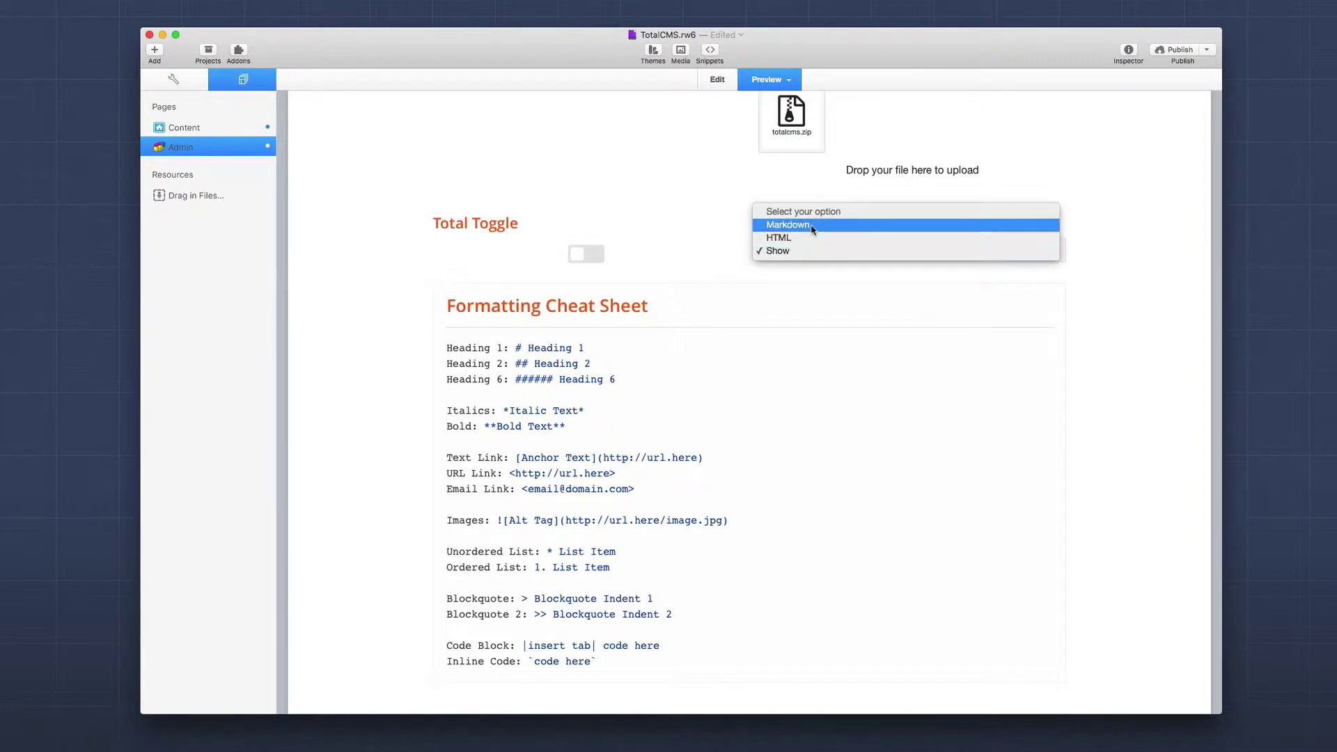
left_click(812, 229)
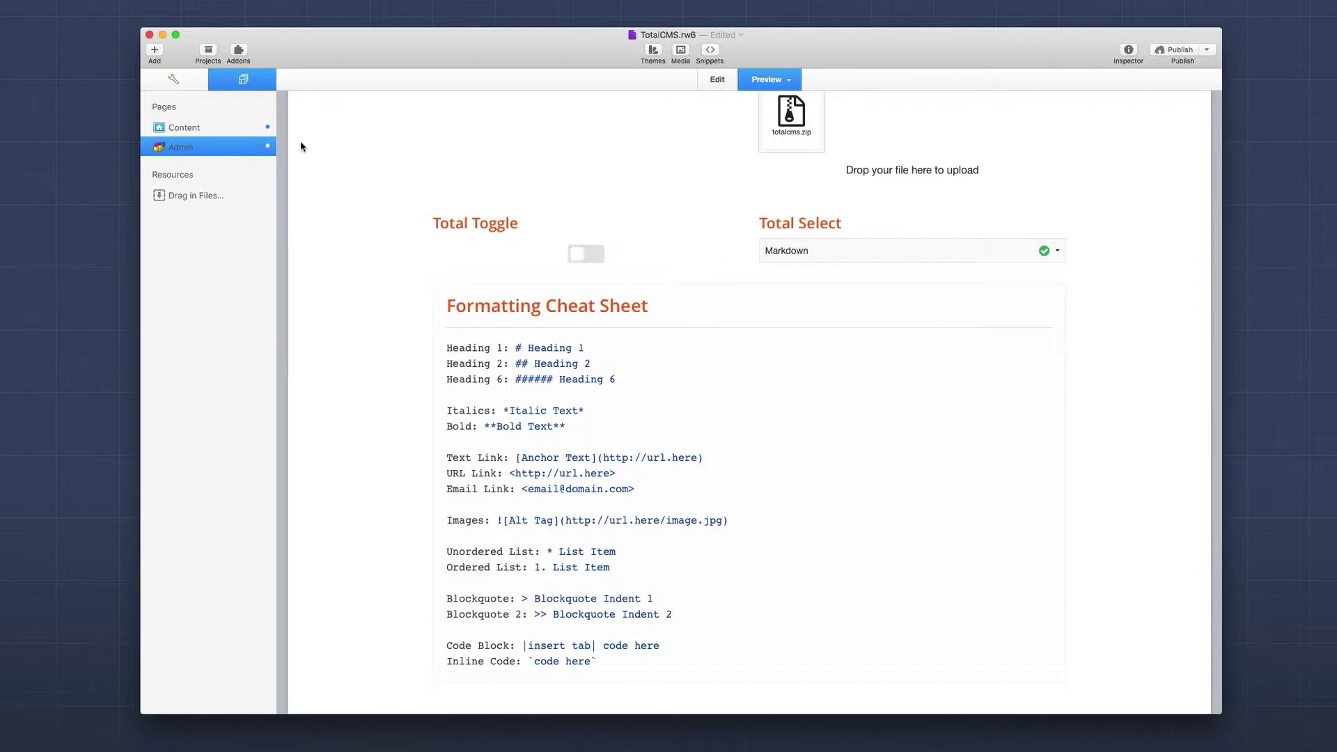
key("Up")
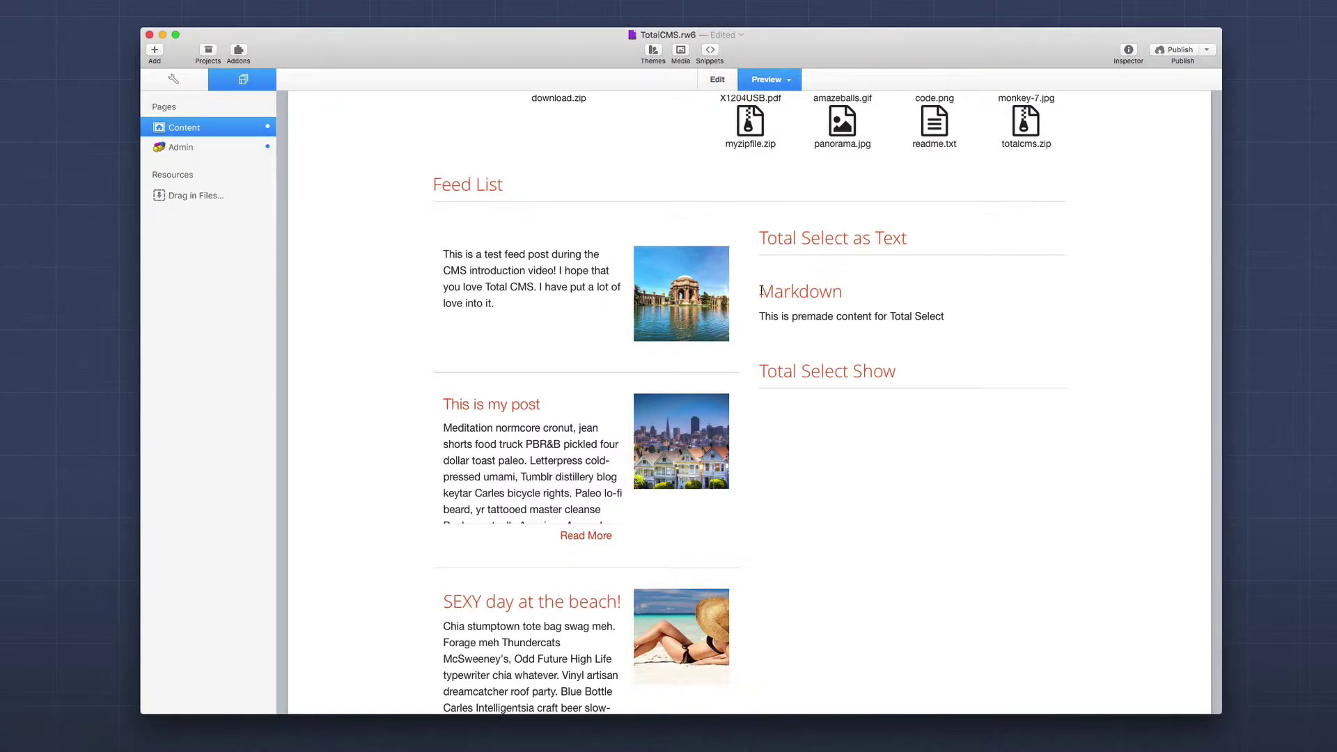
- Highlight the Markdown heading and premade text in the Content page preview
left_click_drag(762, 291, 979, 326)
left_click(979, 326)
left_click_drag(965, 319, 760, 291)
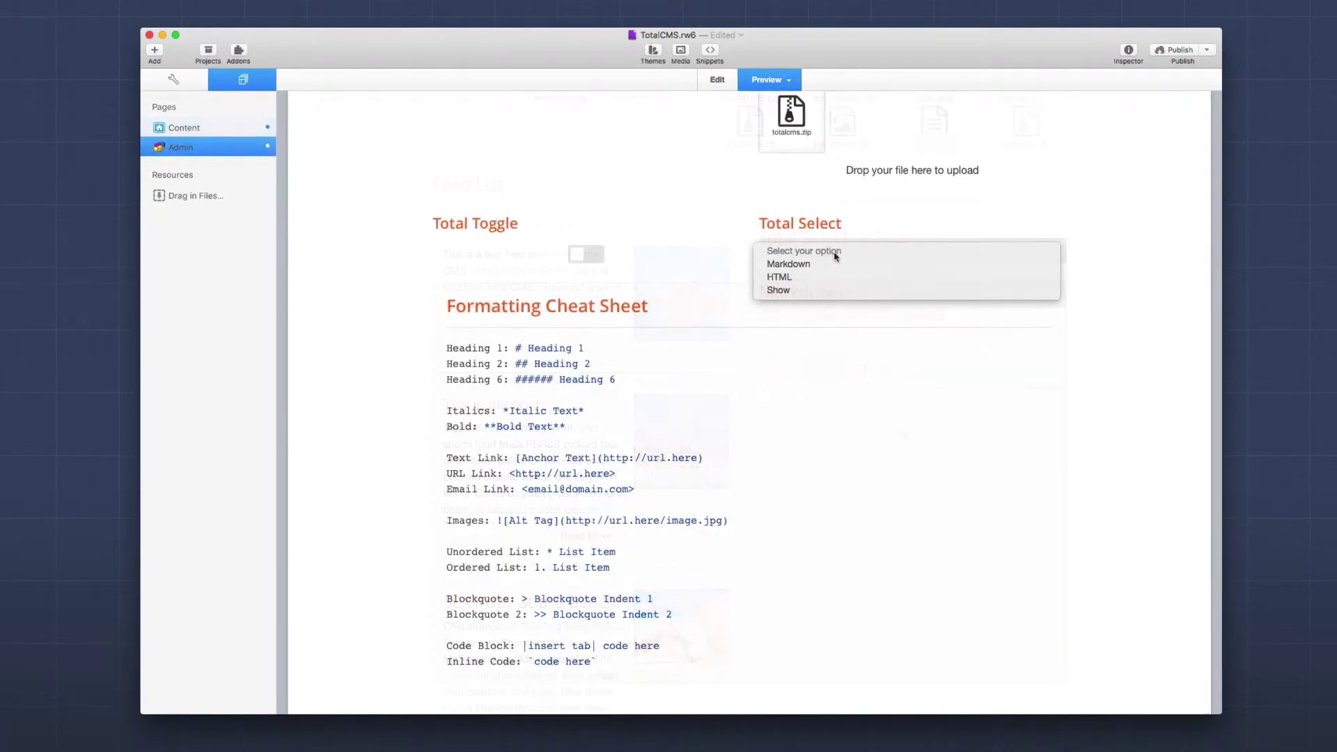
- Switch the Total Select value to HTML, then to Show
left_click(800, 280)
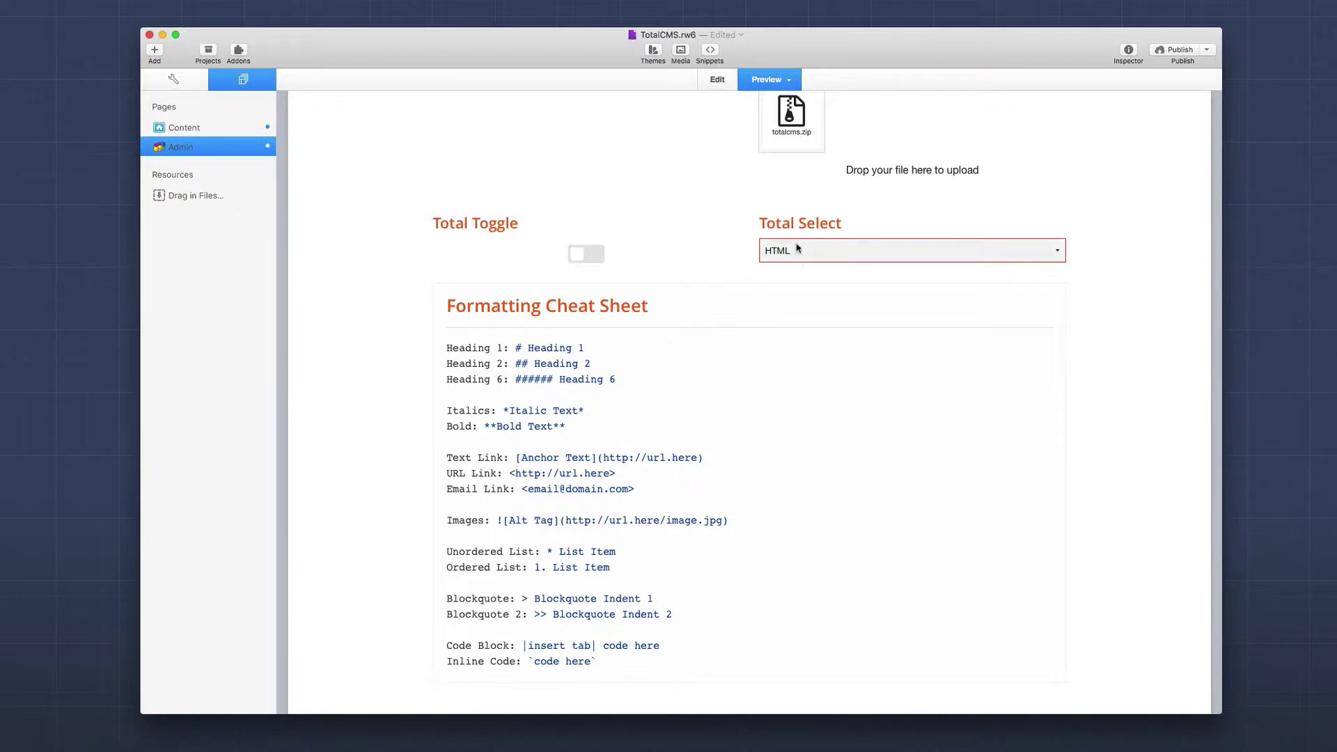
left_click(798, 251)
left_click(800, 265)
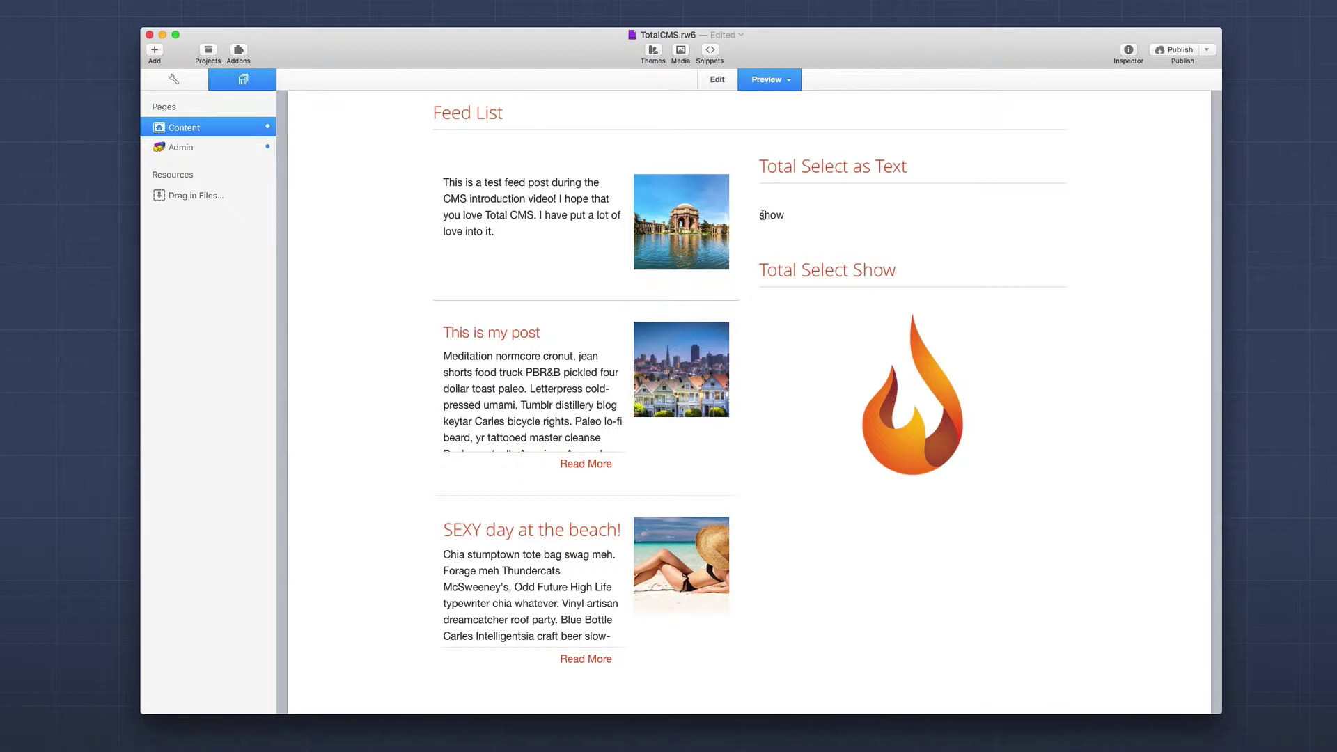
left_click_drag(760, 219, 801, 218)
left_click(804, 219)
left_click_drag(760, 218, 822, 213)
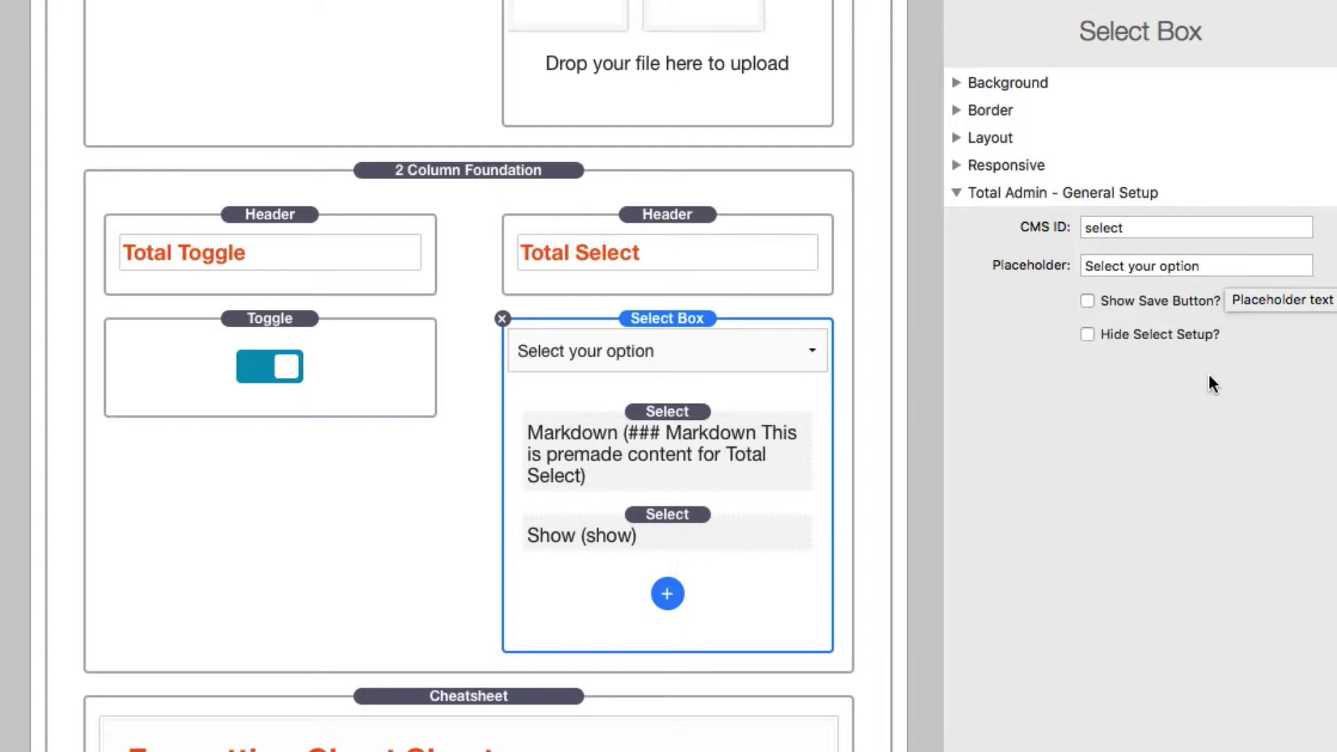
- Toggle the Select Box's Show Save Button? and Hide Select Setup? on and back off
left_click(1178, 299)
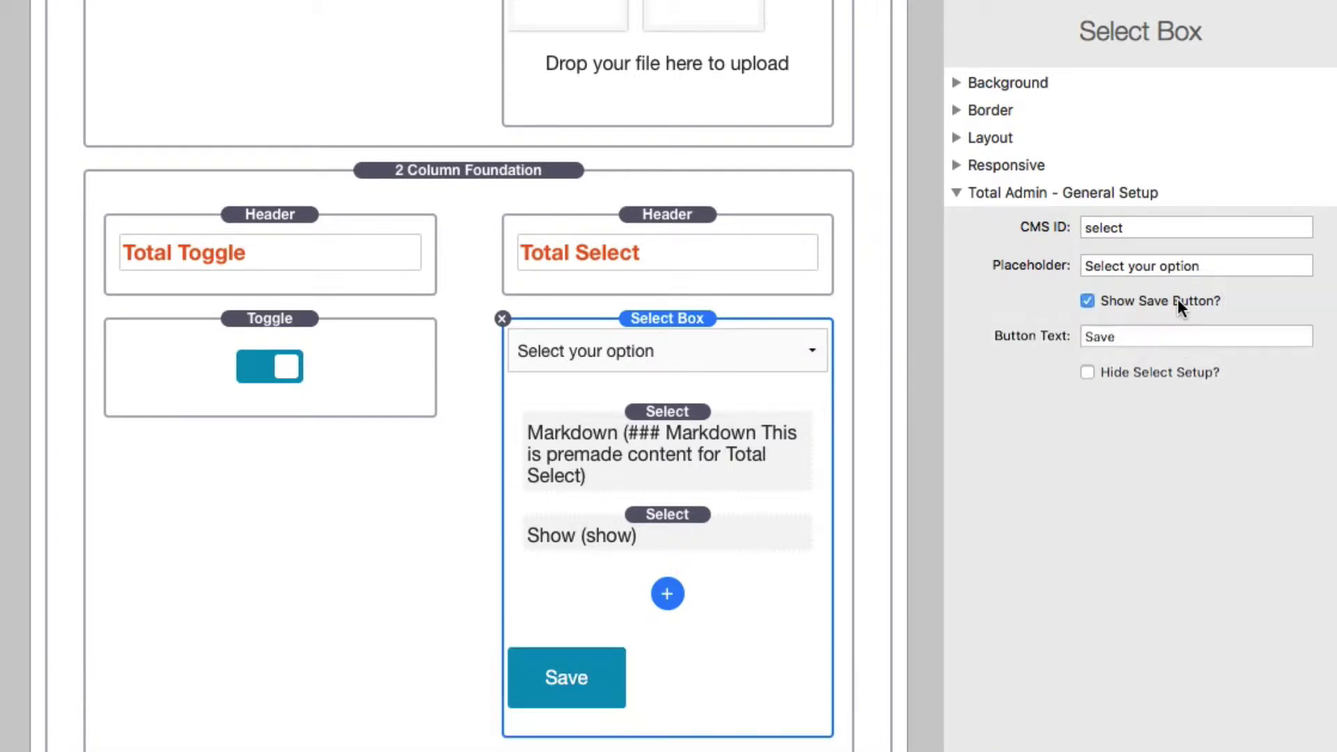
left_click(1178, 299)
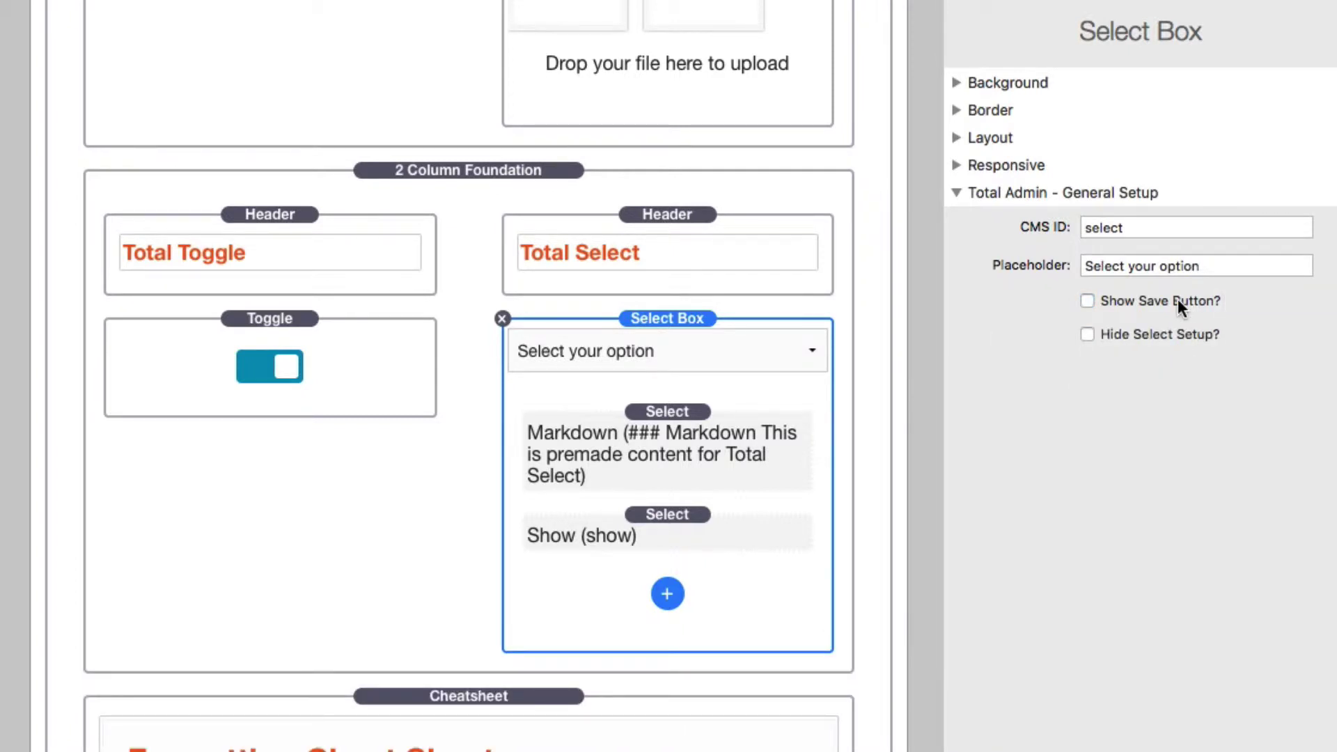
left_click(1168, 336)
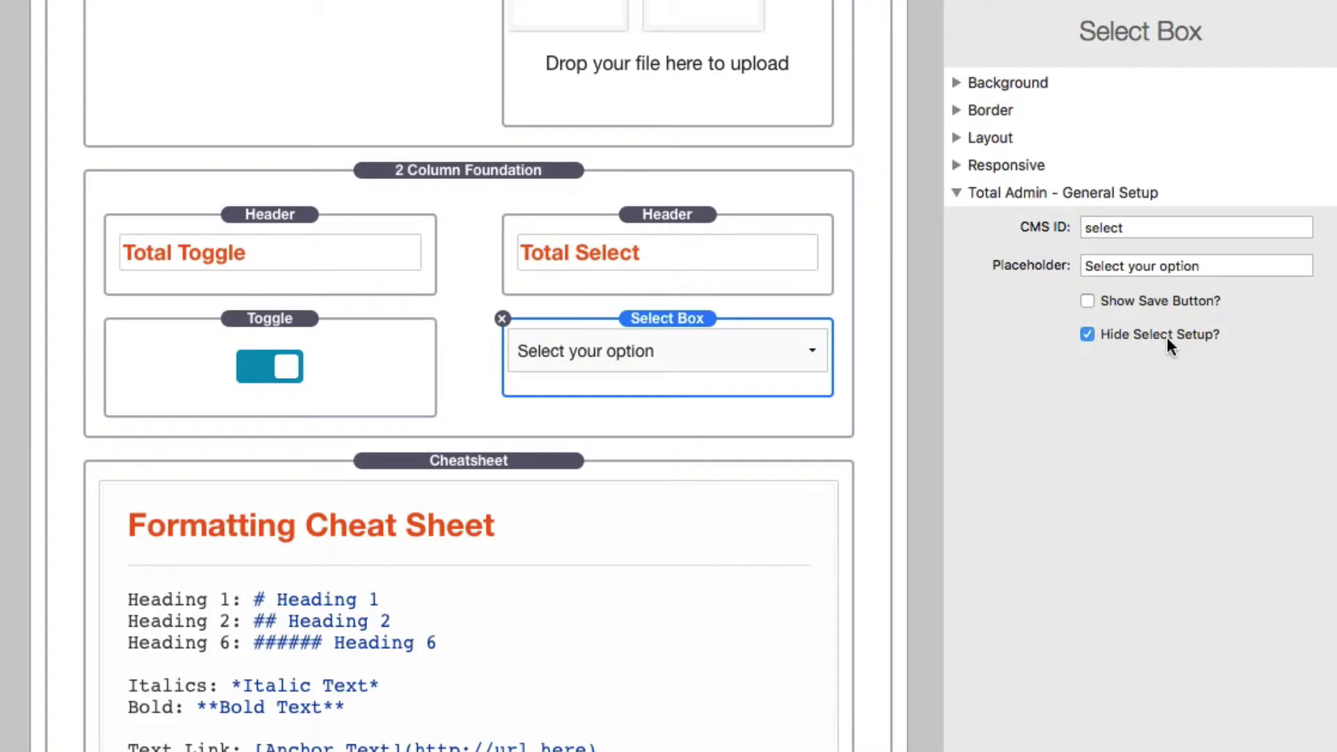
left_click(1167, 337)
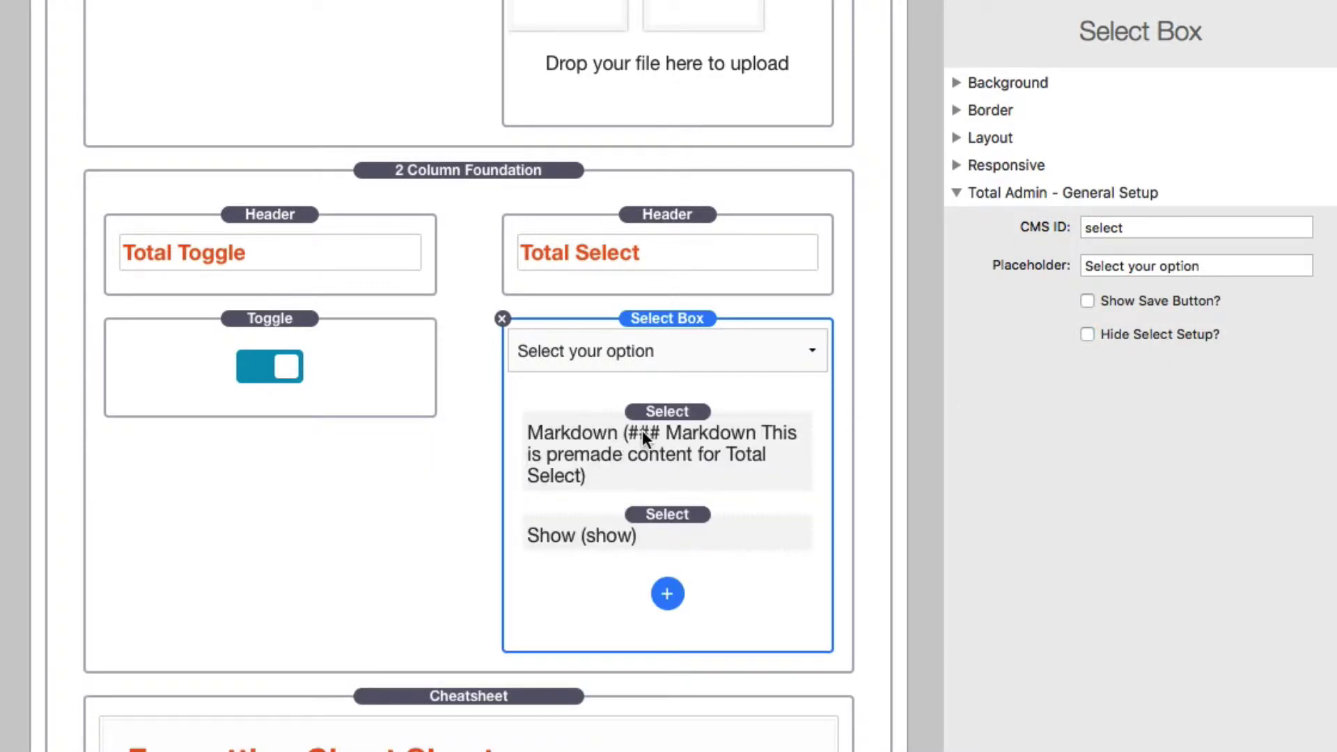
- Inspect the Markdown and Show options, selecting the Markdown option's value text
left_click(673, 412)
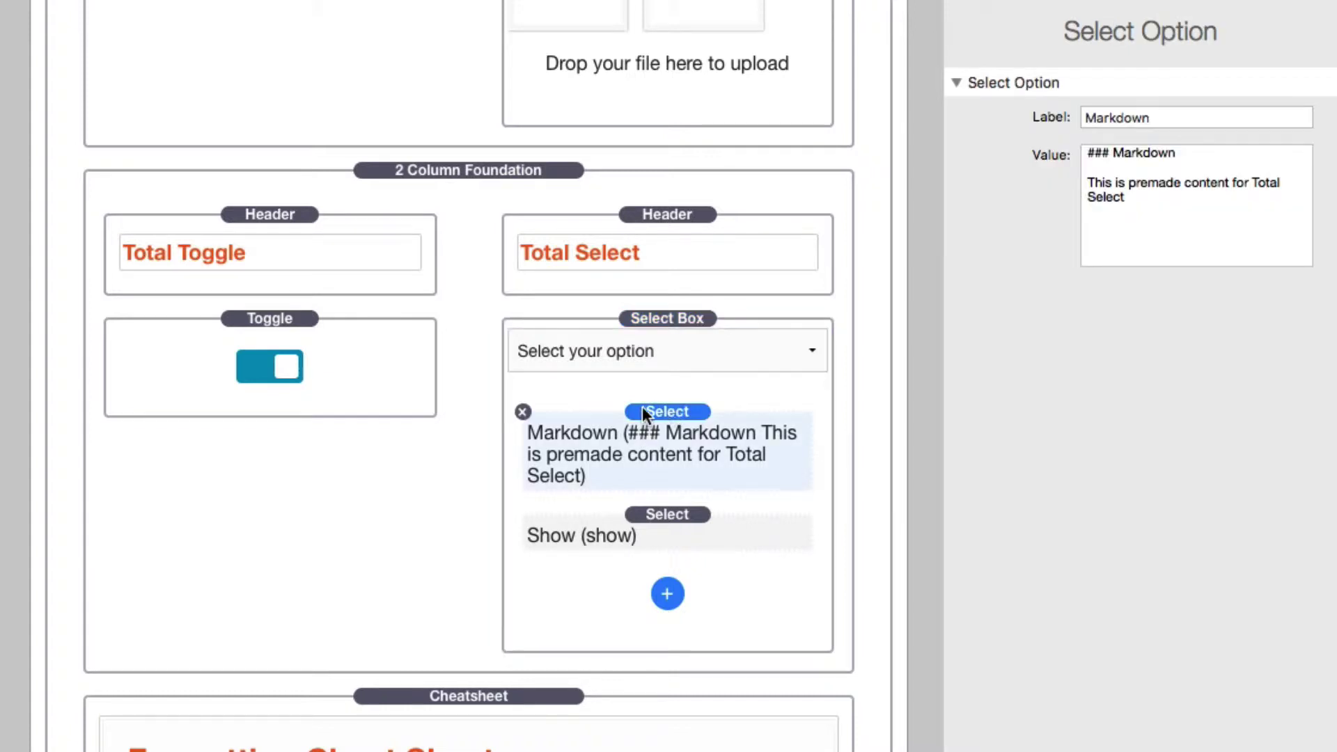
left_click(686, 513)
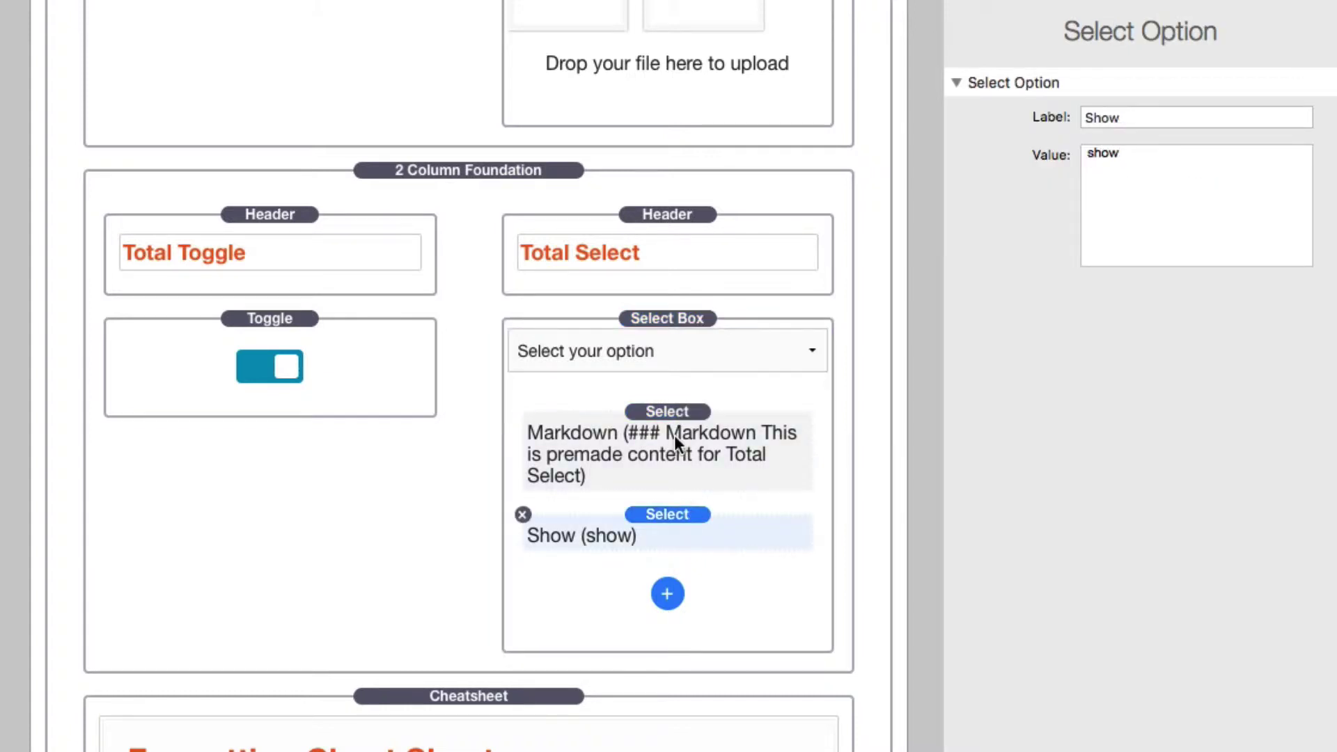
left_click(674, 433)
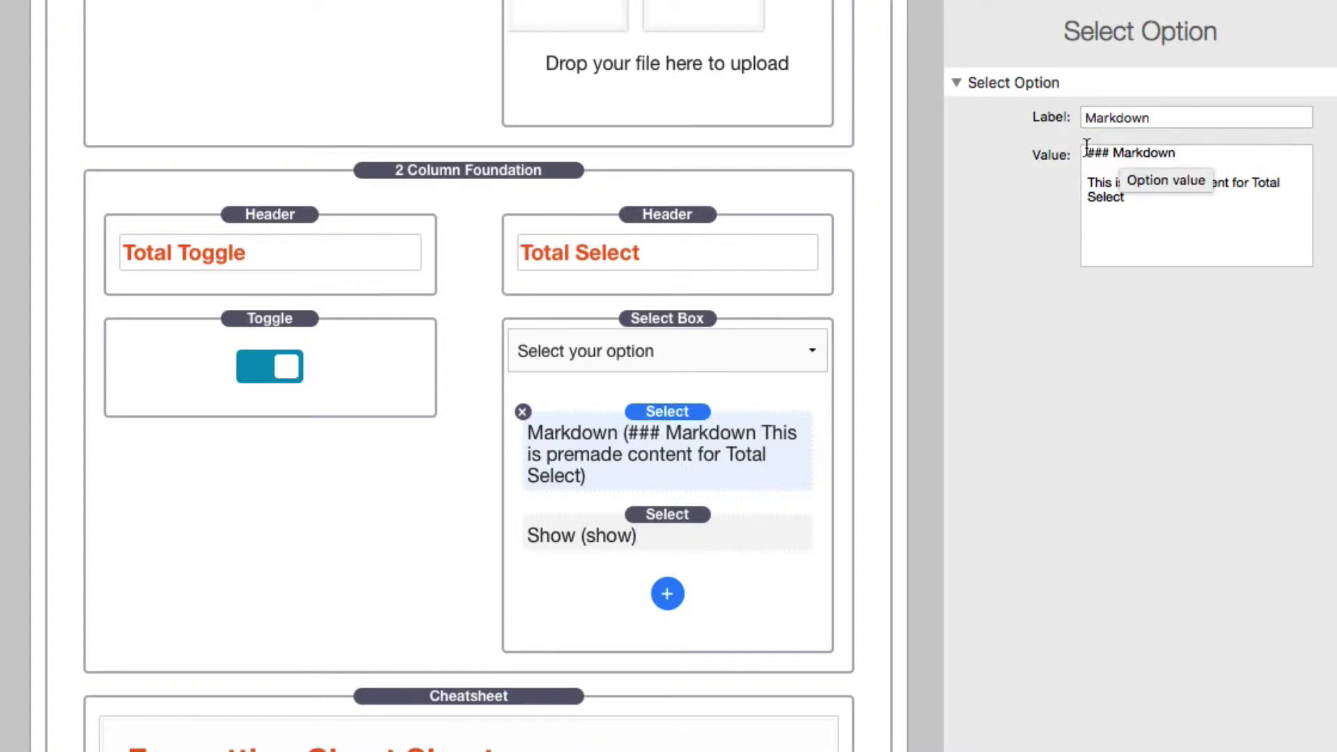
left_click_drag(1084, 151, 1194, 263)
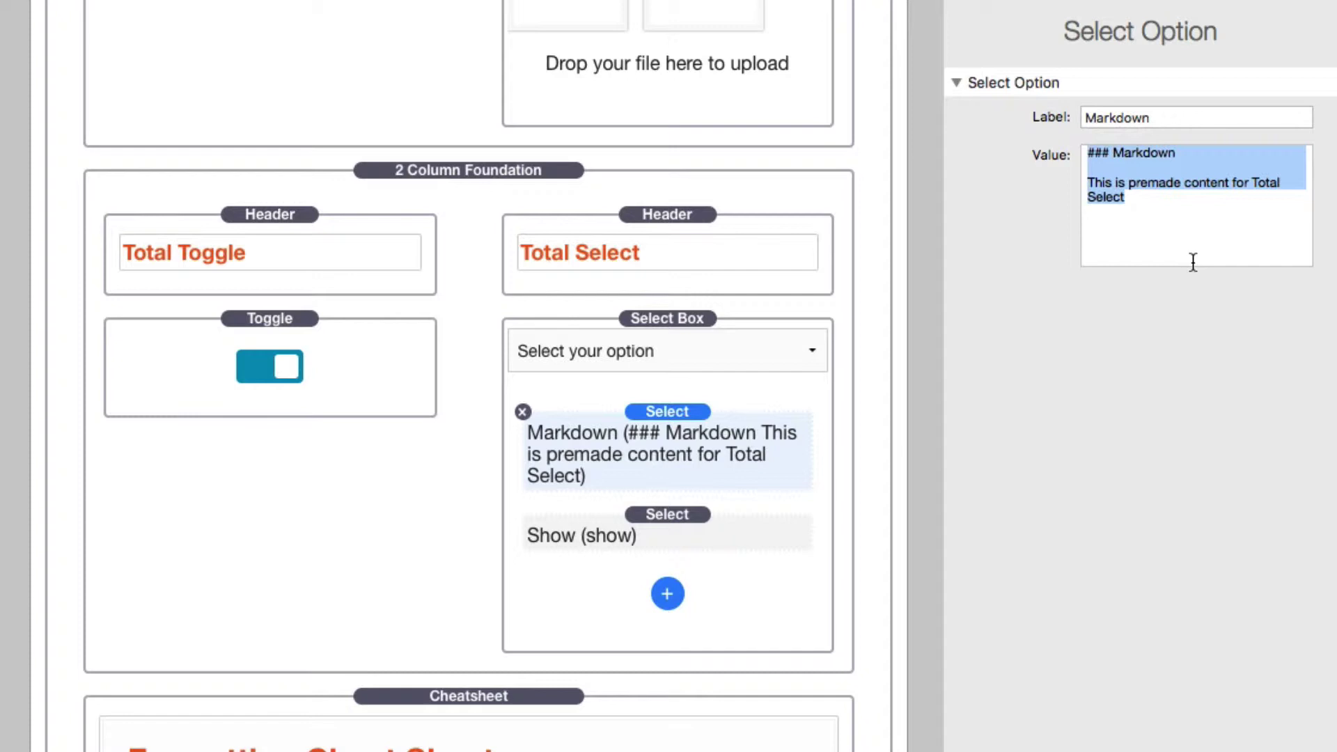
- Examine the Show option's Label and Value fields and the HTML option's value
left_click(670, 524)
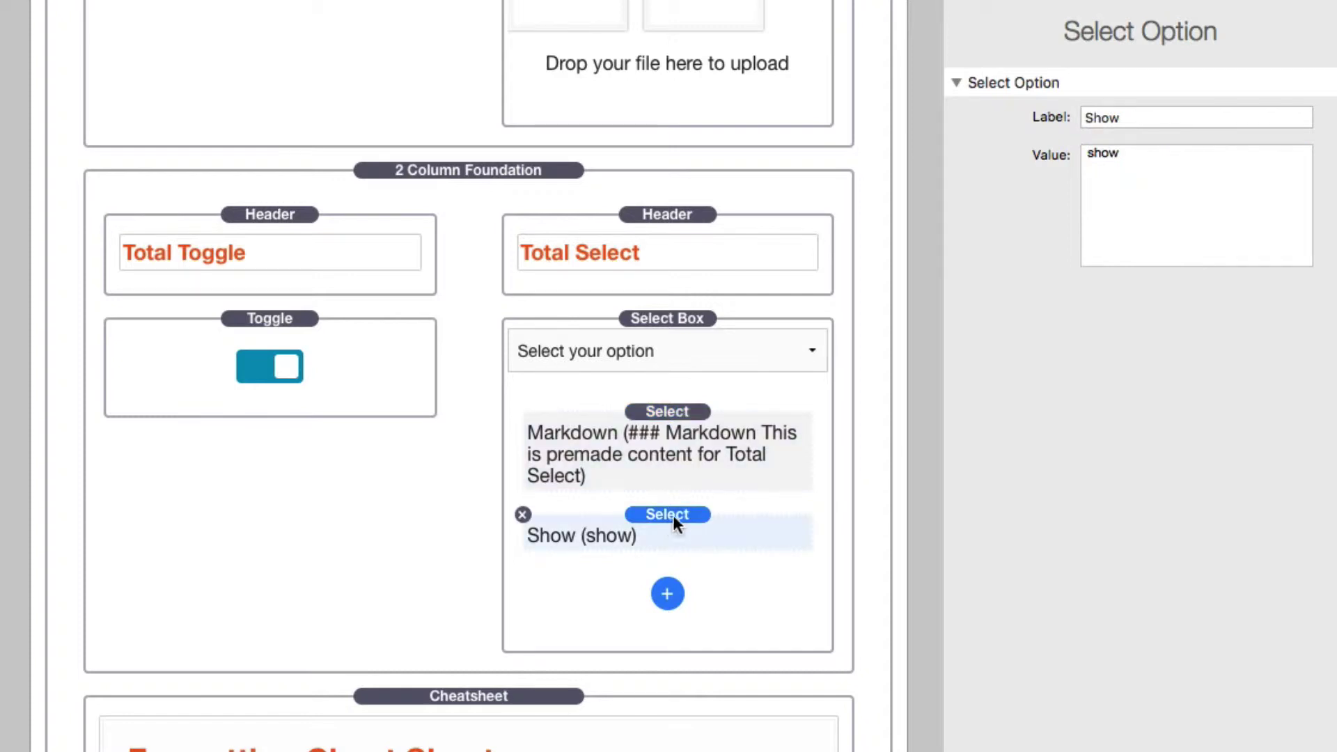
left_click(1138, 117)
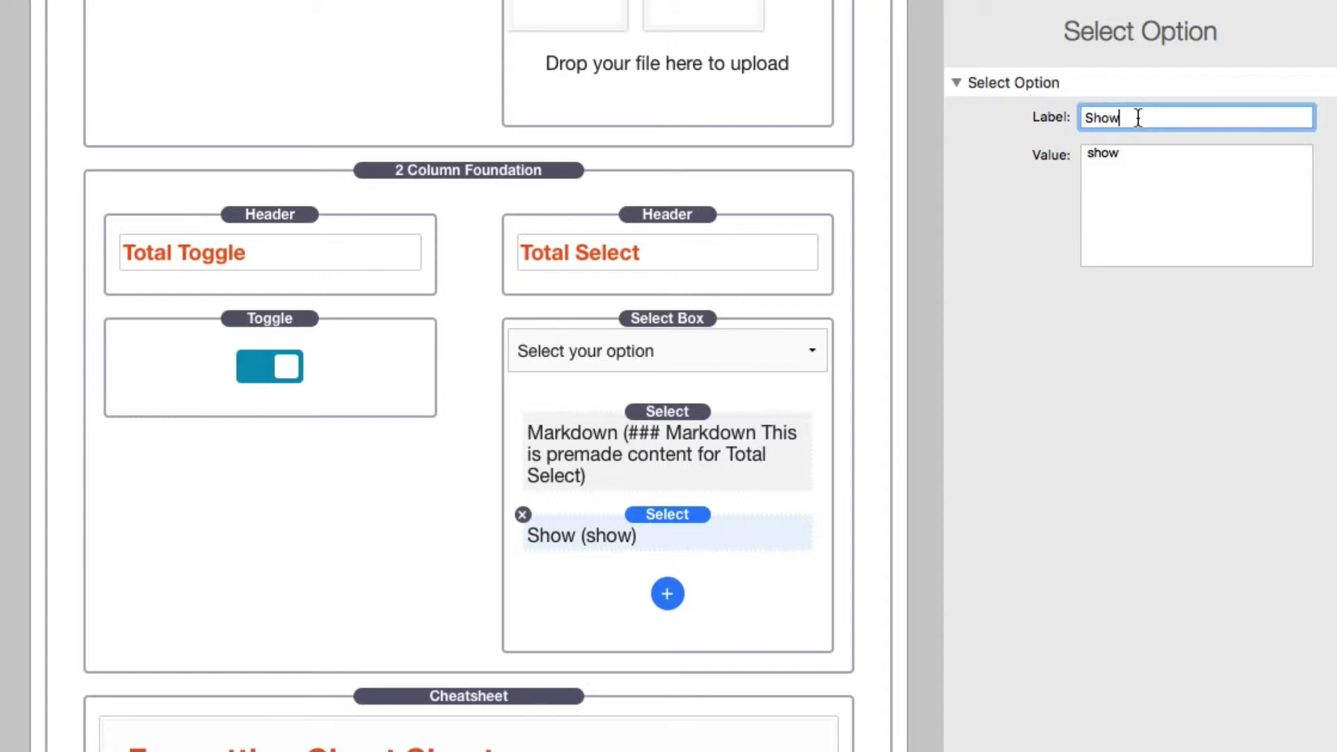
left_click(1146, 161)
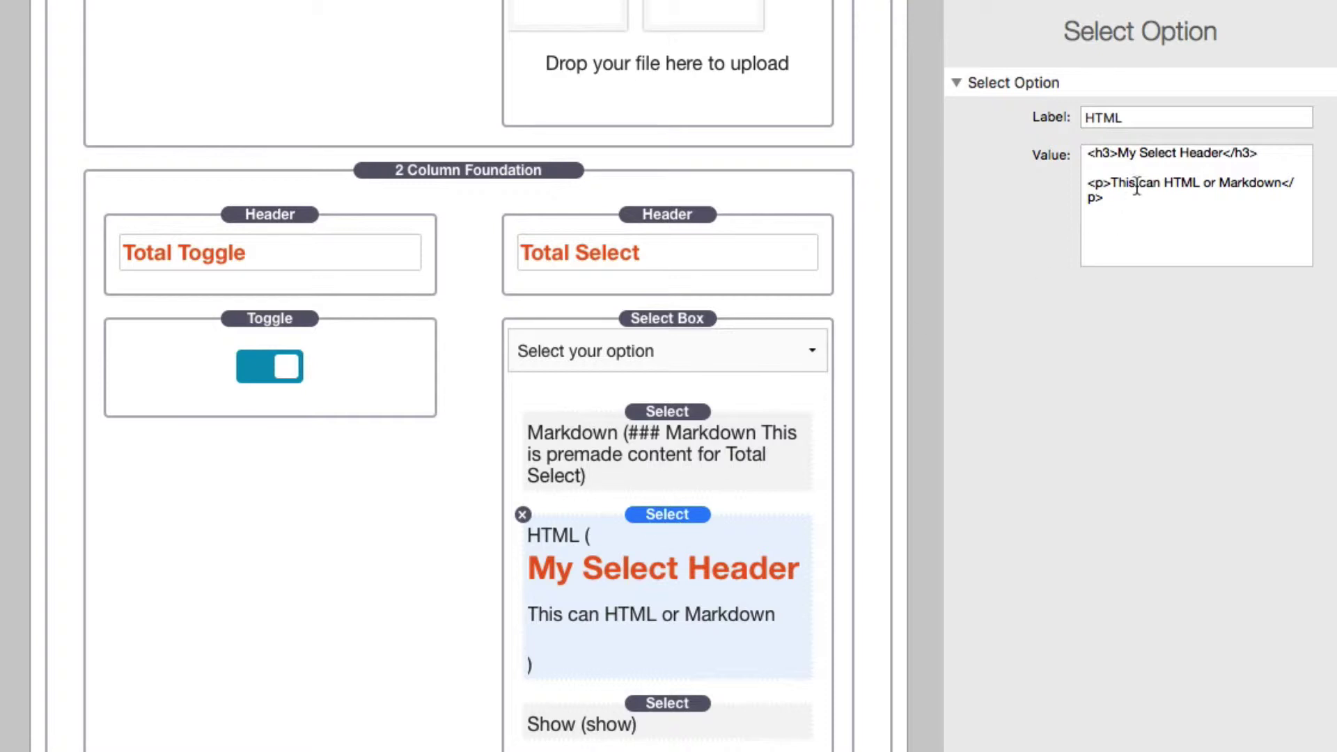
left_click_drag(1085, 153, 1143, 244)
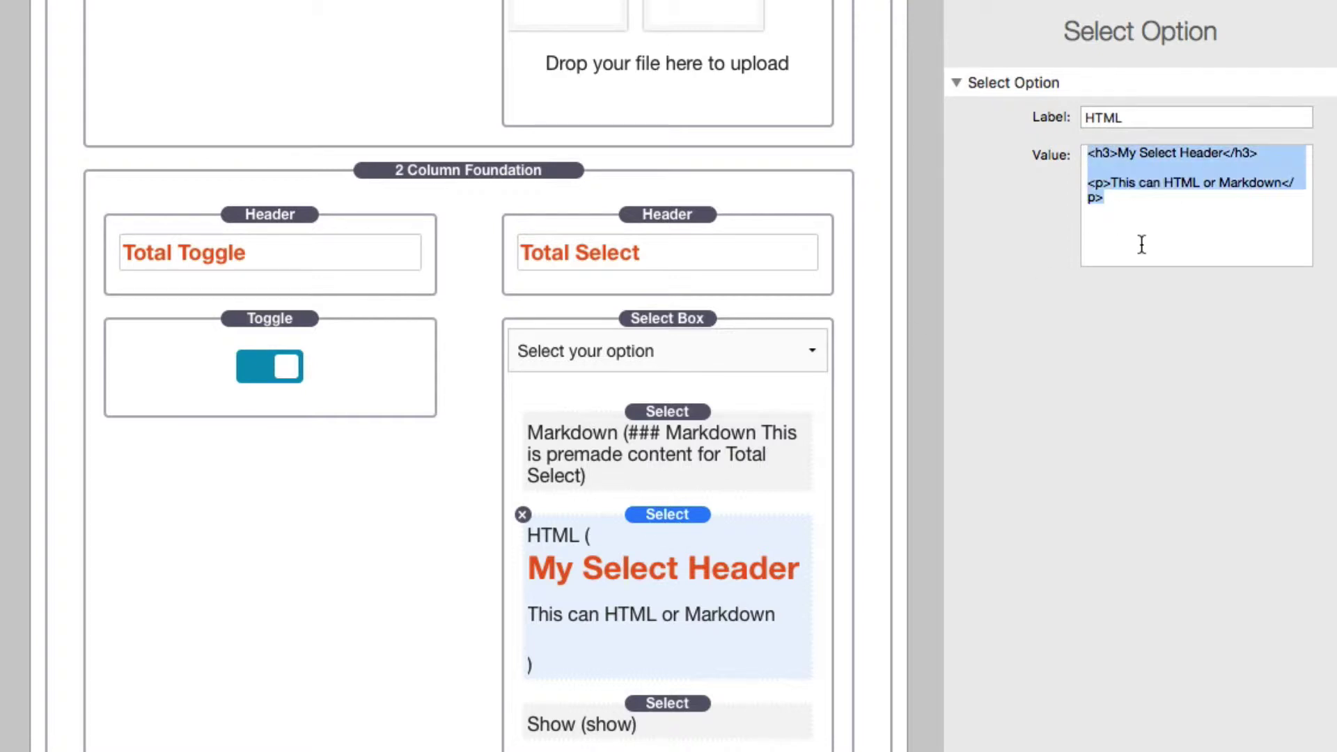
left_click(1146, 239)
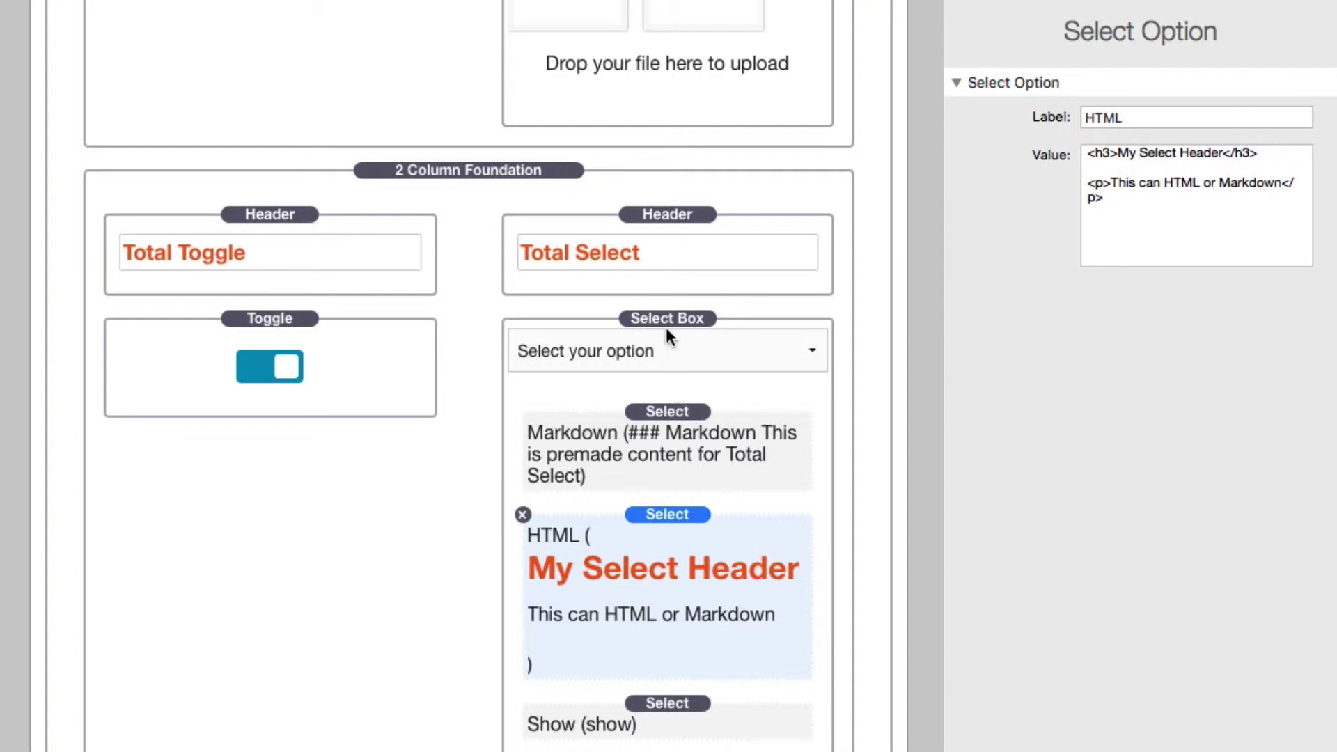
- Review the Markdown, HTML and Show options' labels and values in turn
left_click(667, 416)
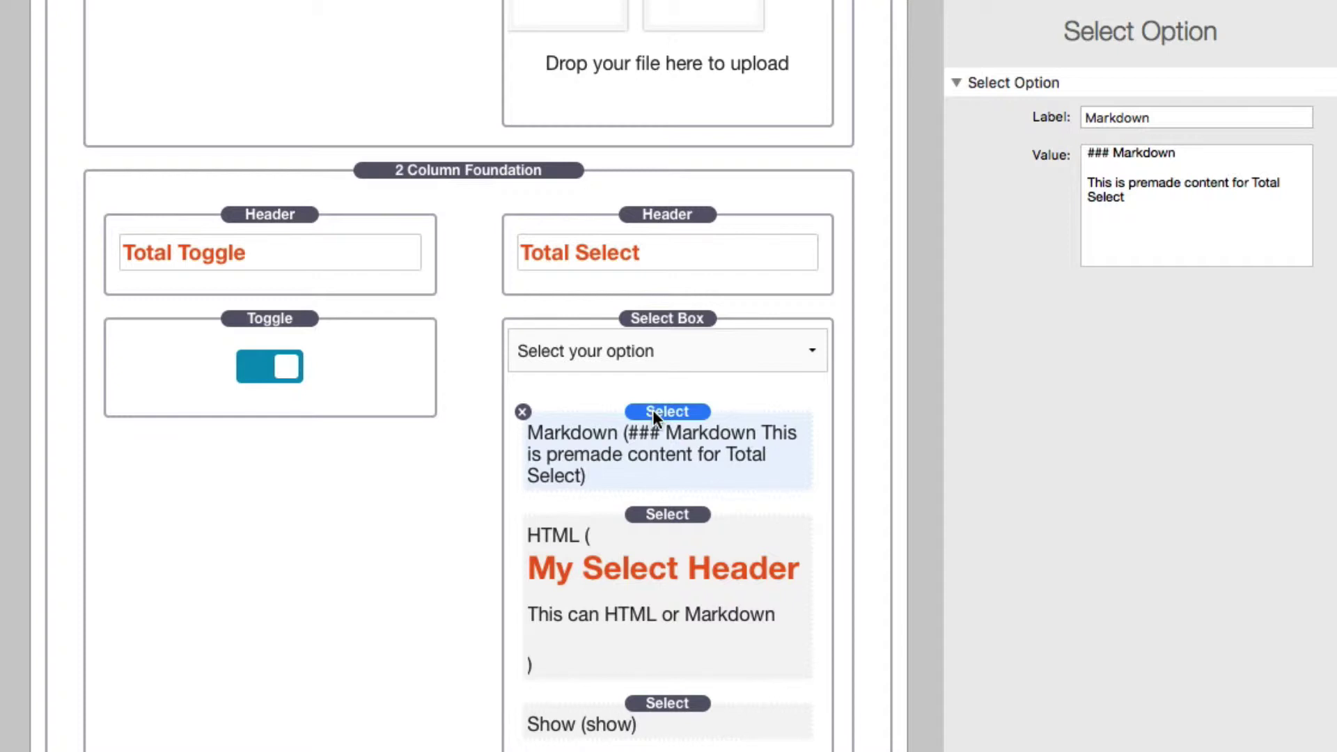
left_click(660, 537)
left_click(664, 709)
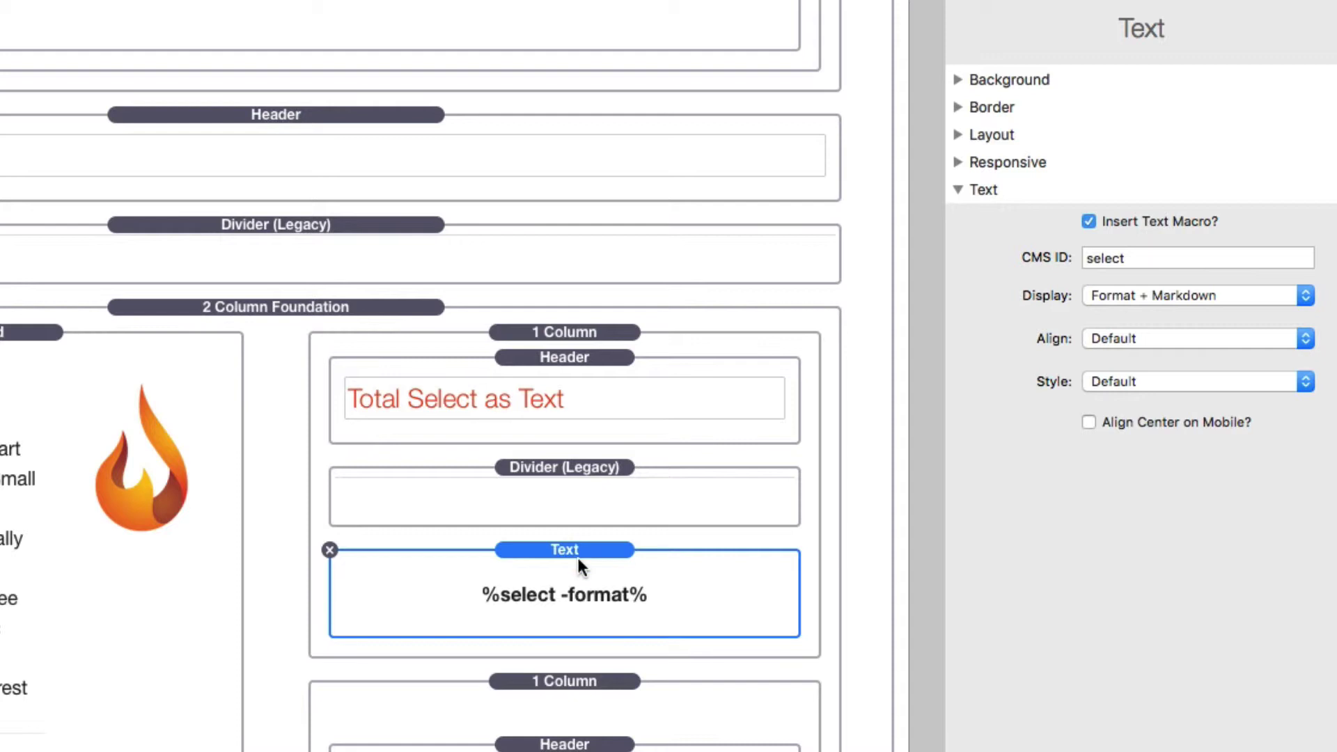
- Check the Text element's CMS ID 'select' and scroll down the canvas
left_click(1159, 257)
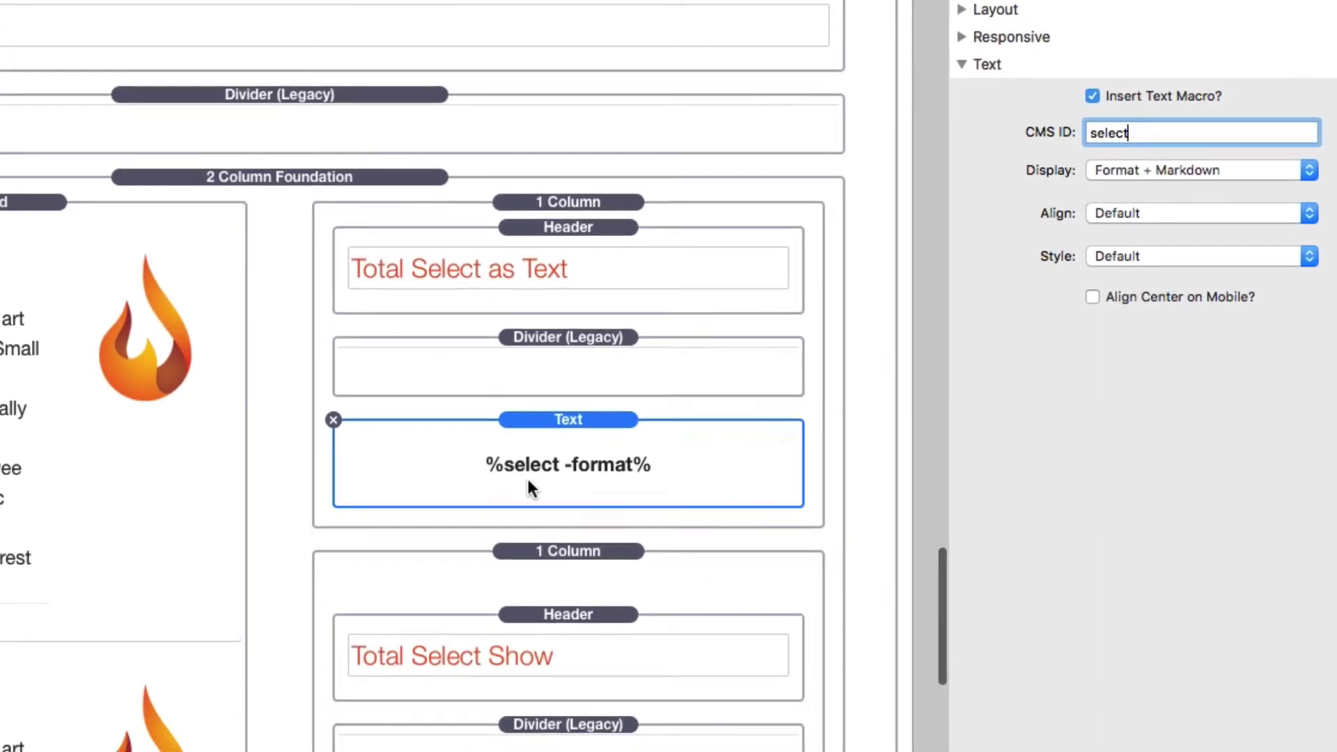
scroll(526, 475, "down", 6)
- Select the Select Show block, check its CMS ID 'select', and list comparison types
left_click(578, 364)
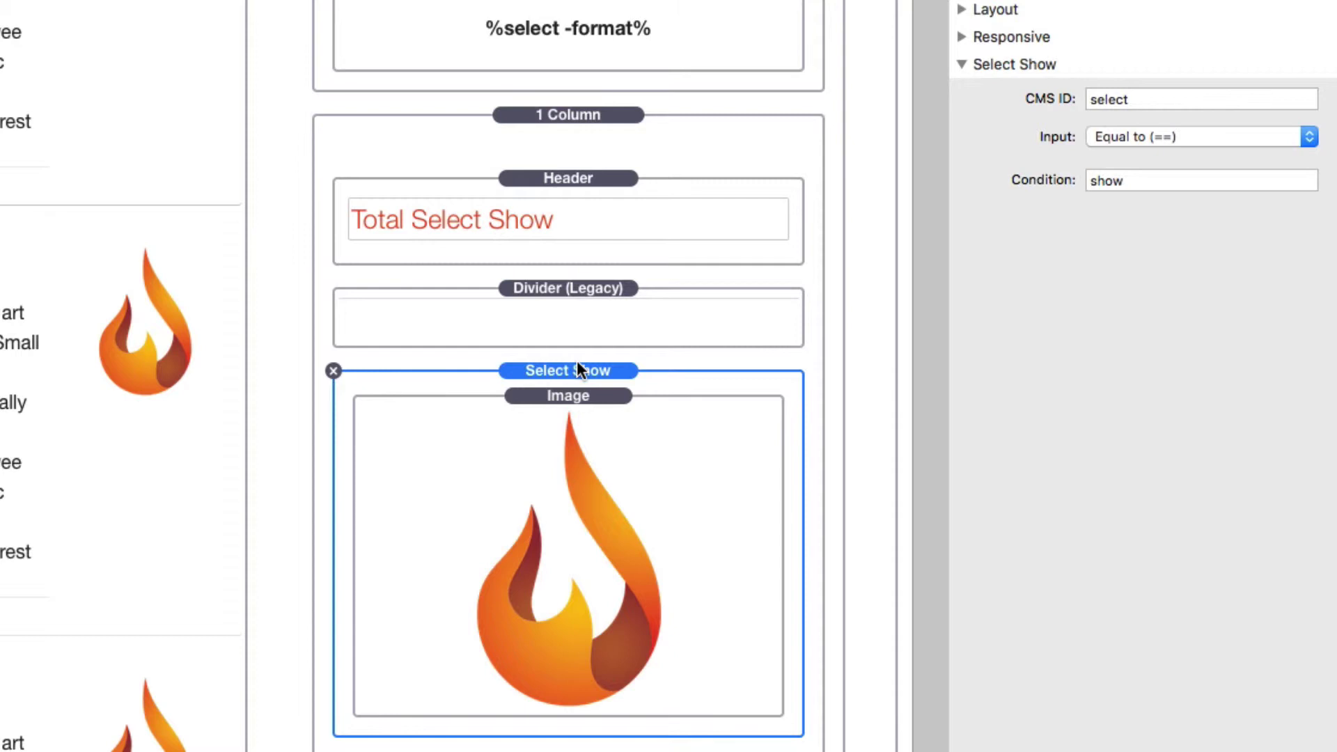
left_click(1171, 99)
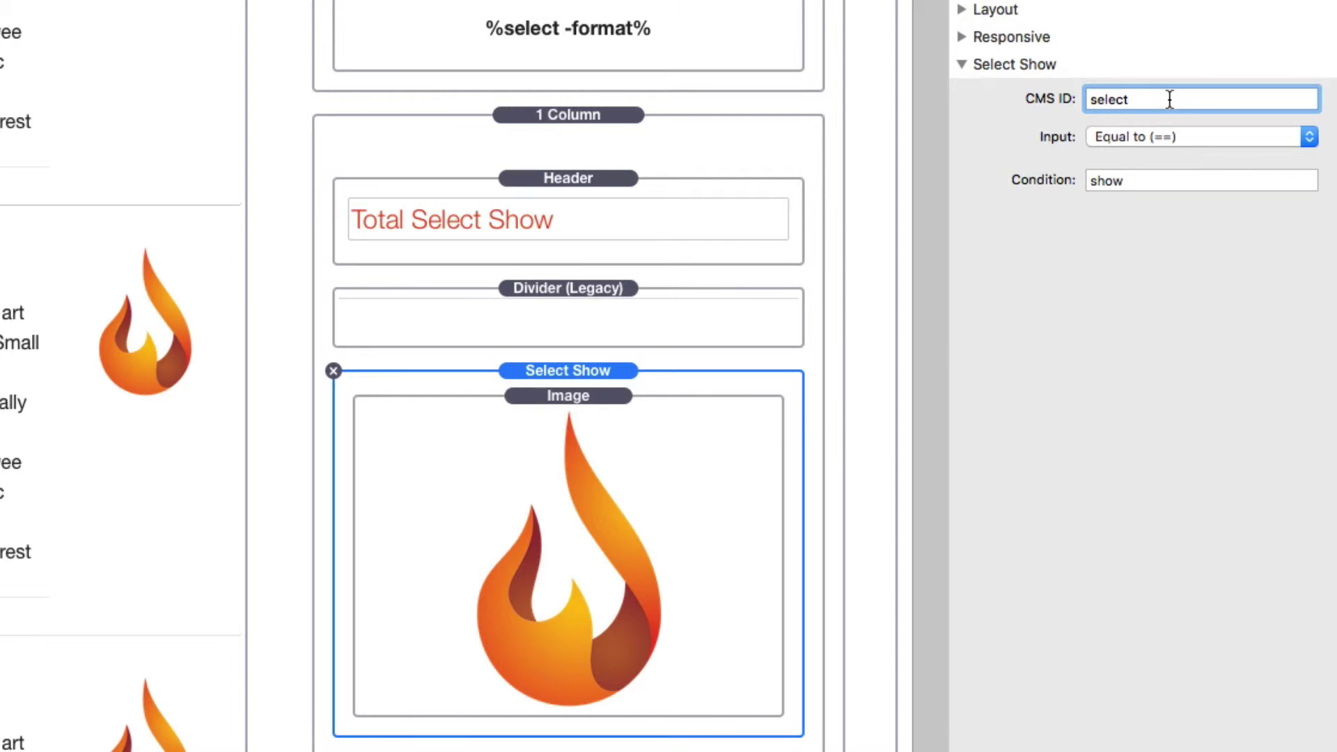
left_click(1199, 136)
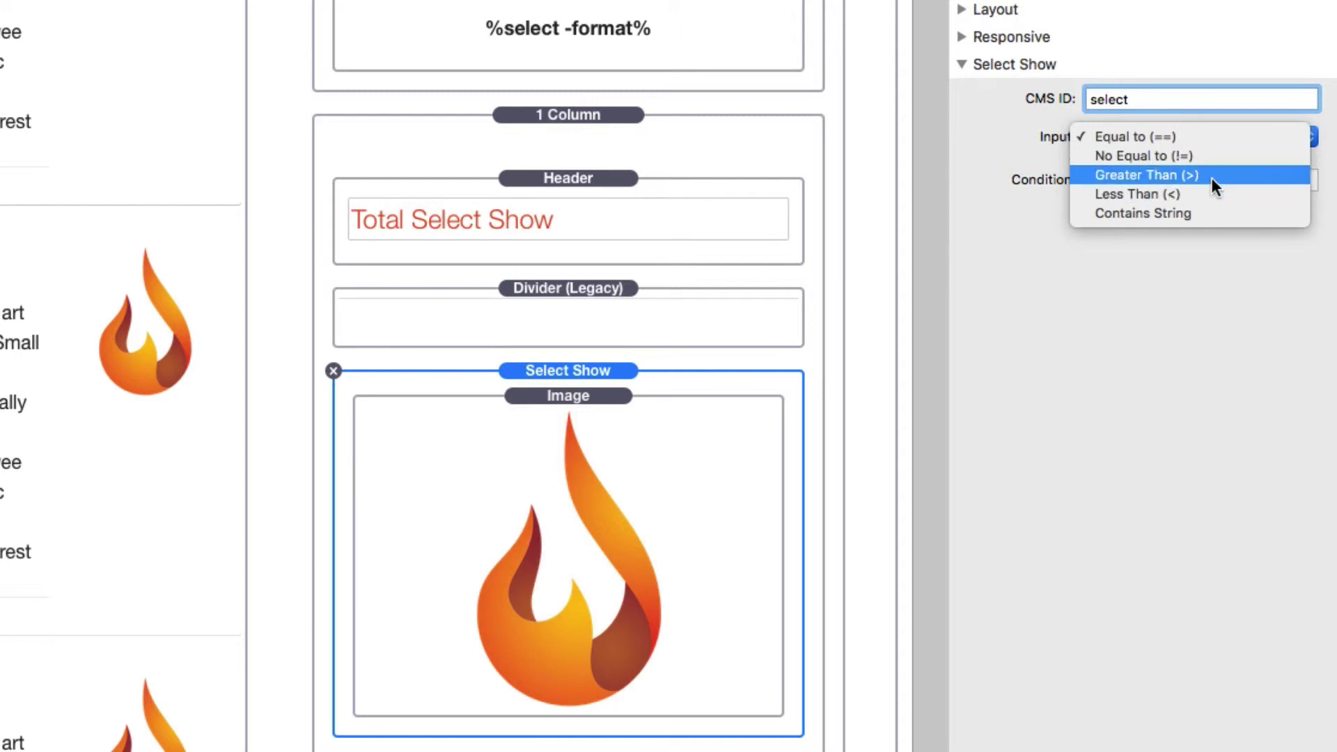
- Set the Select Show comparison to Contains String, keeping CMS ID 'select' and condition 'show'
left_click(1188, 213)
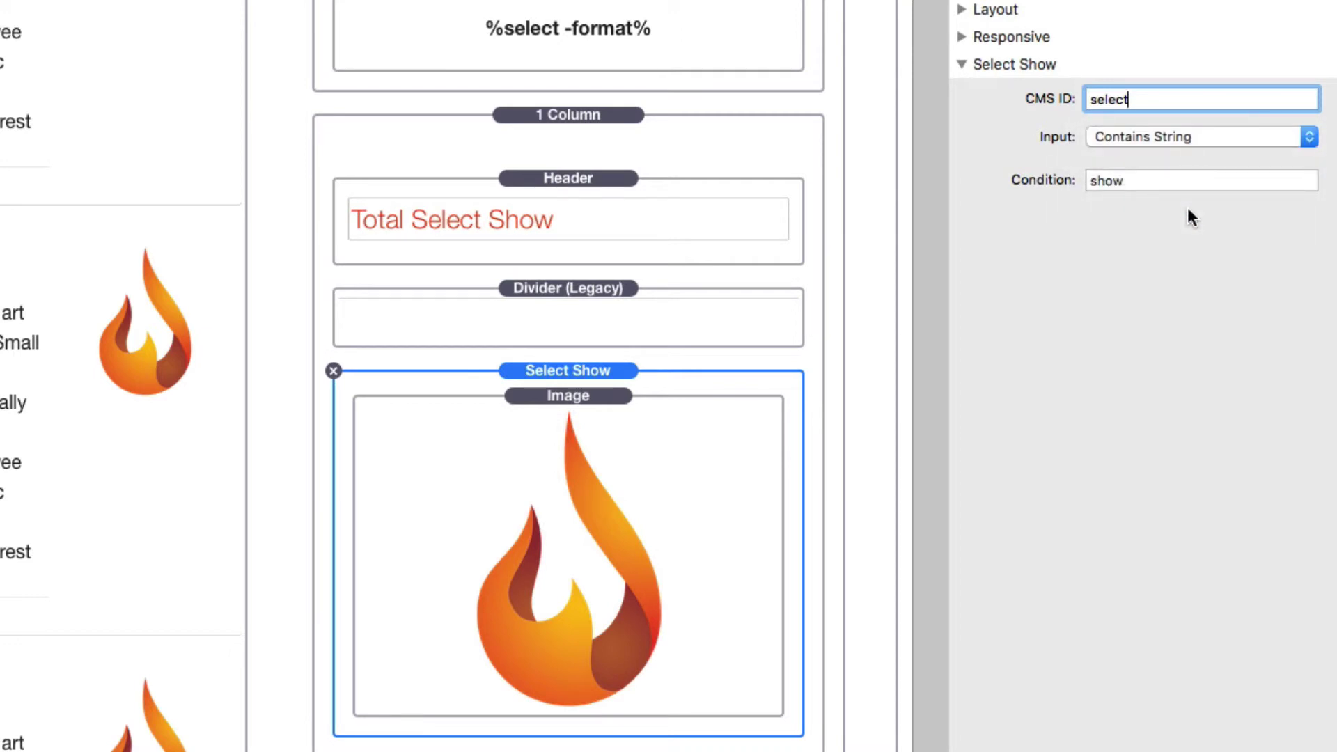
left_click(1161, 136)
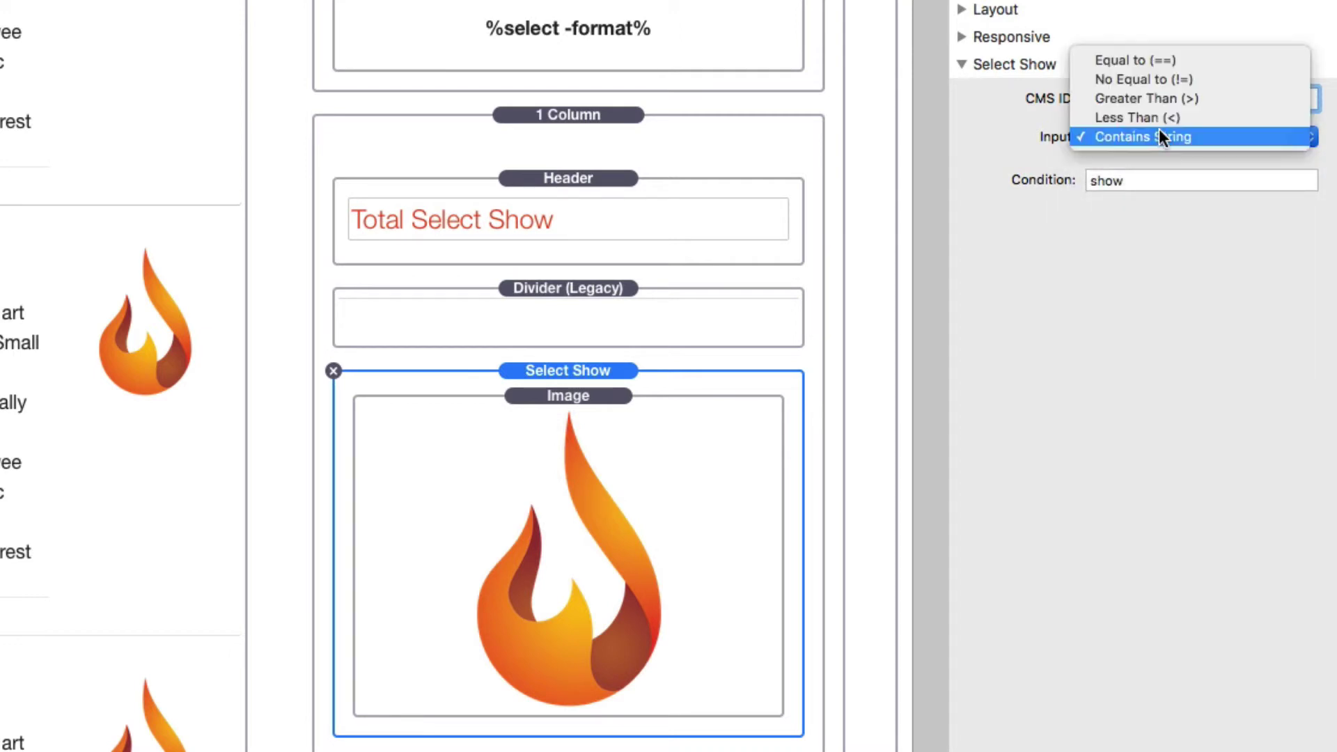
left_click(1157, 61)
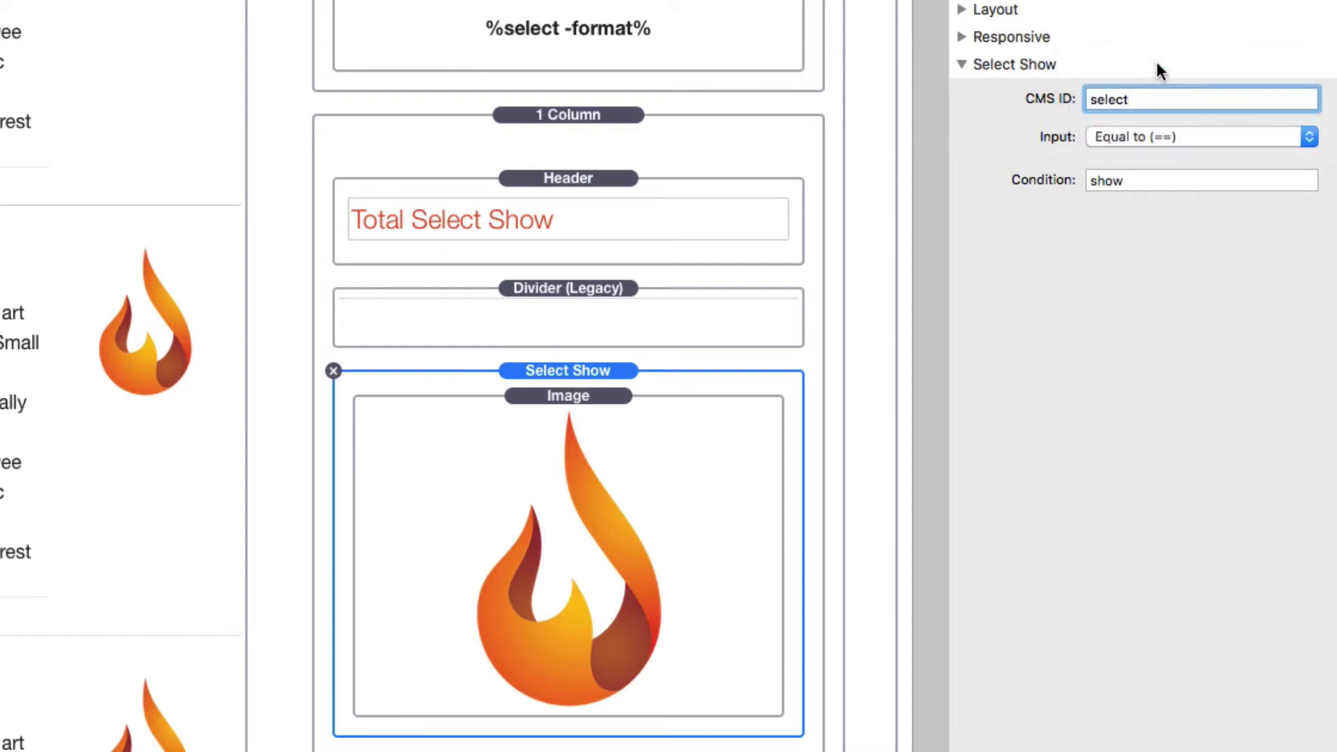
left_click(1141, 181)
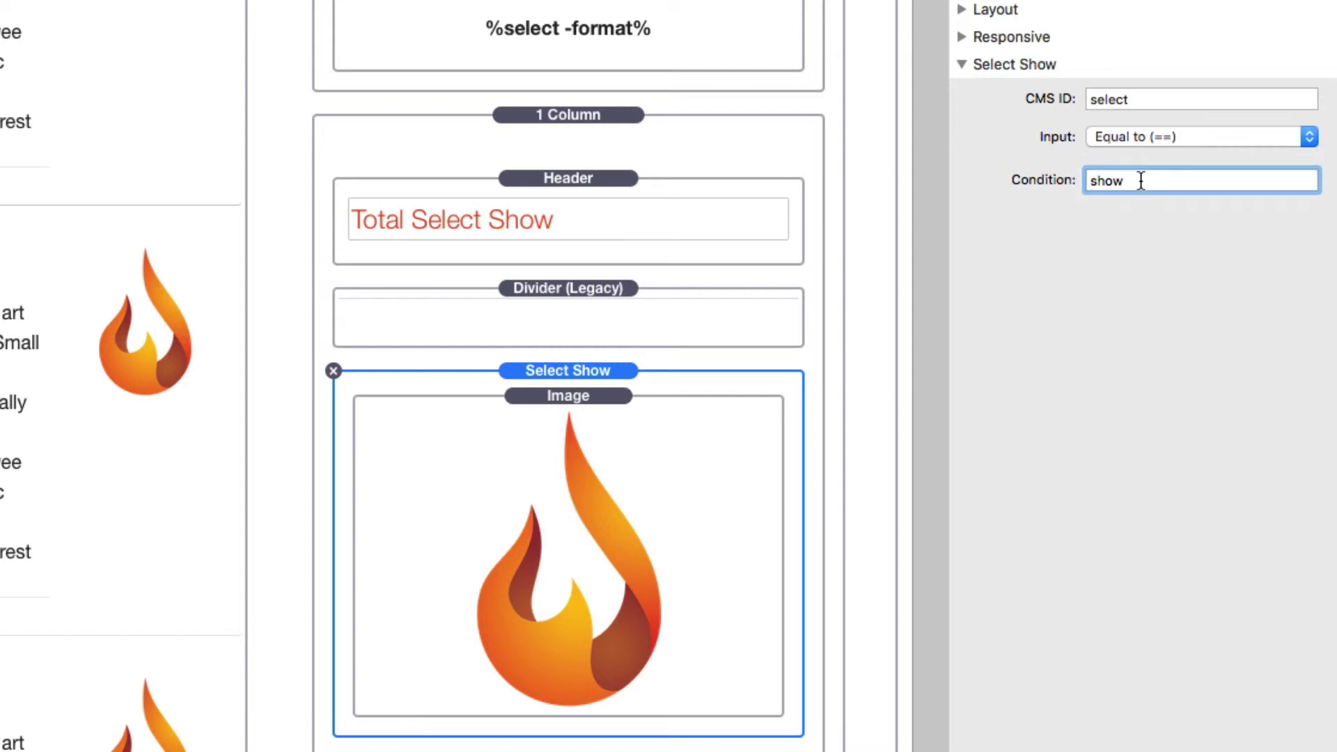
left_click(1147, 101)
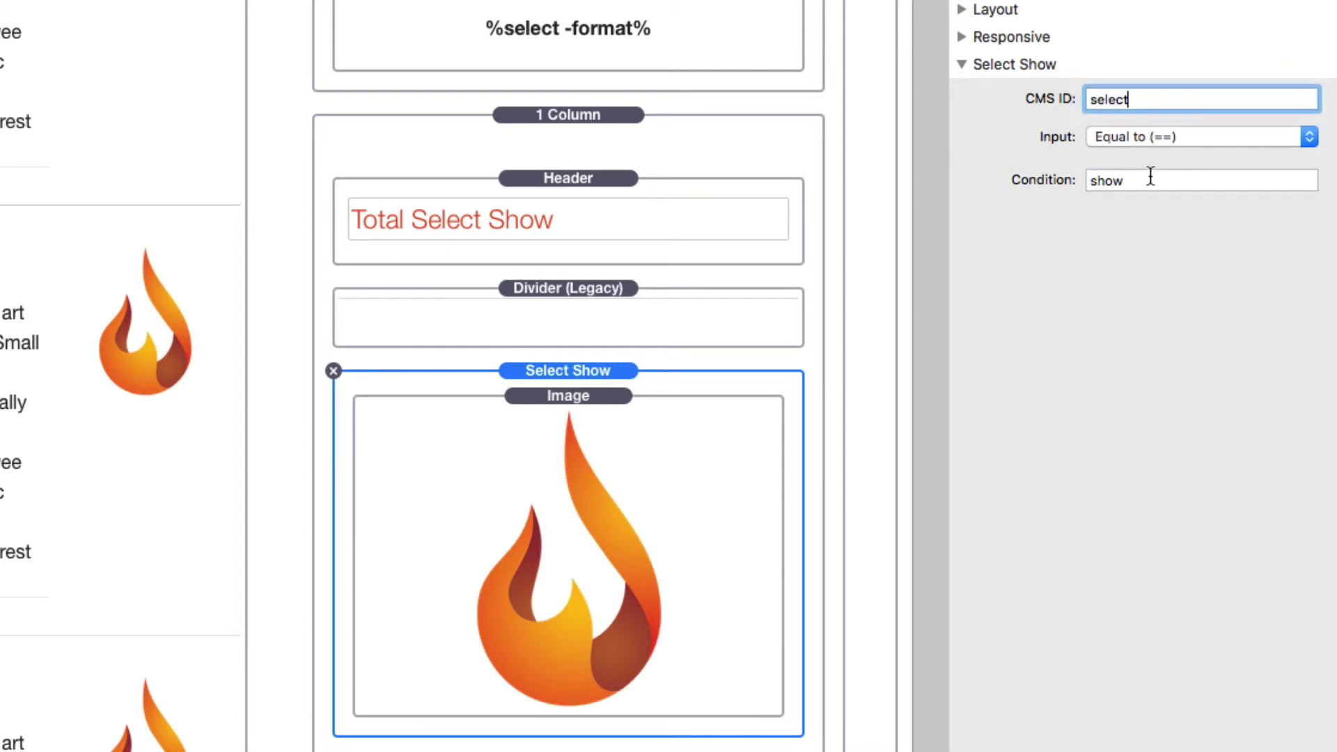
mouse_move(1151, 177)
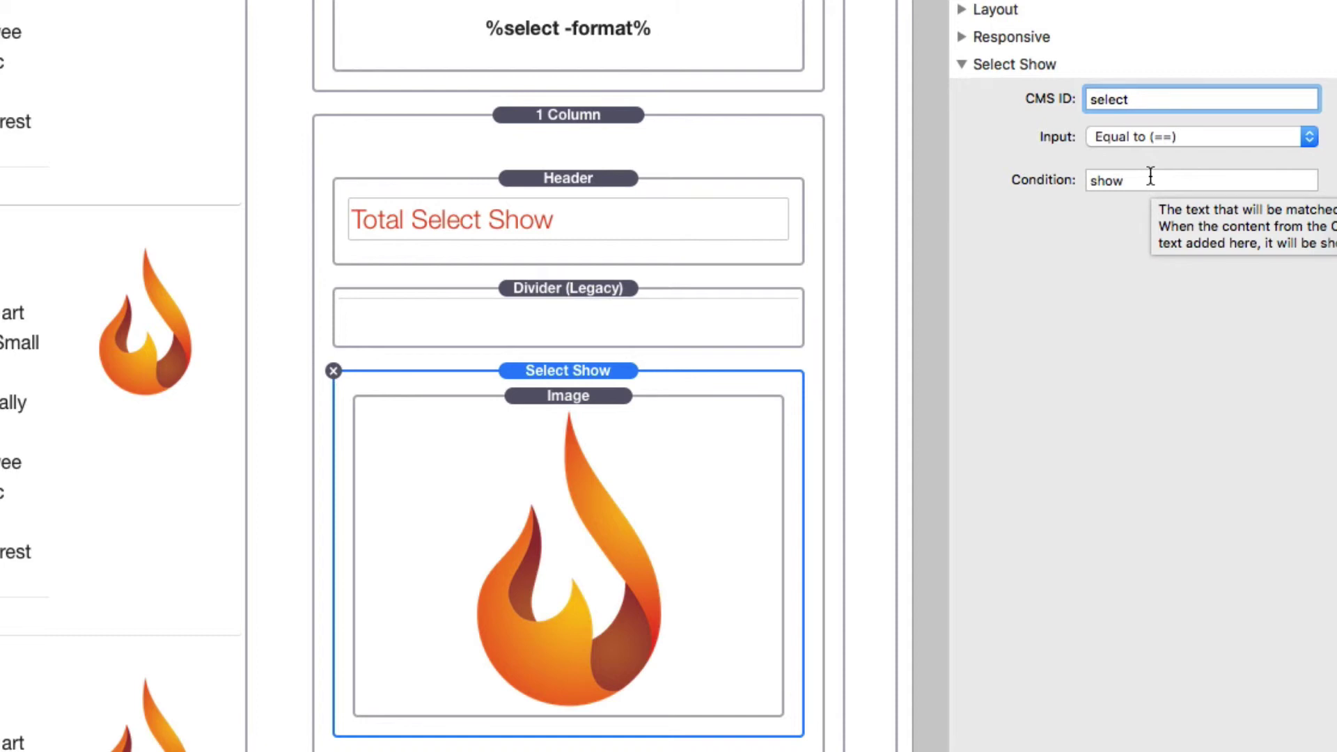
left_click(1151, 177)
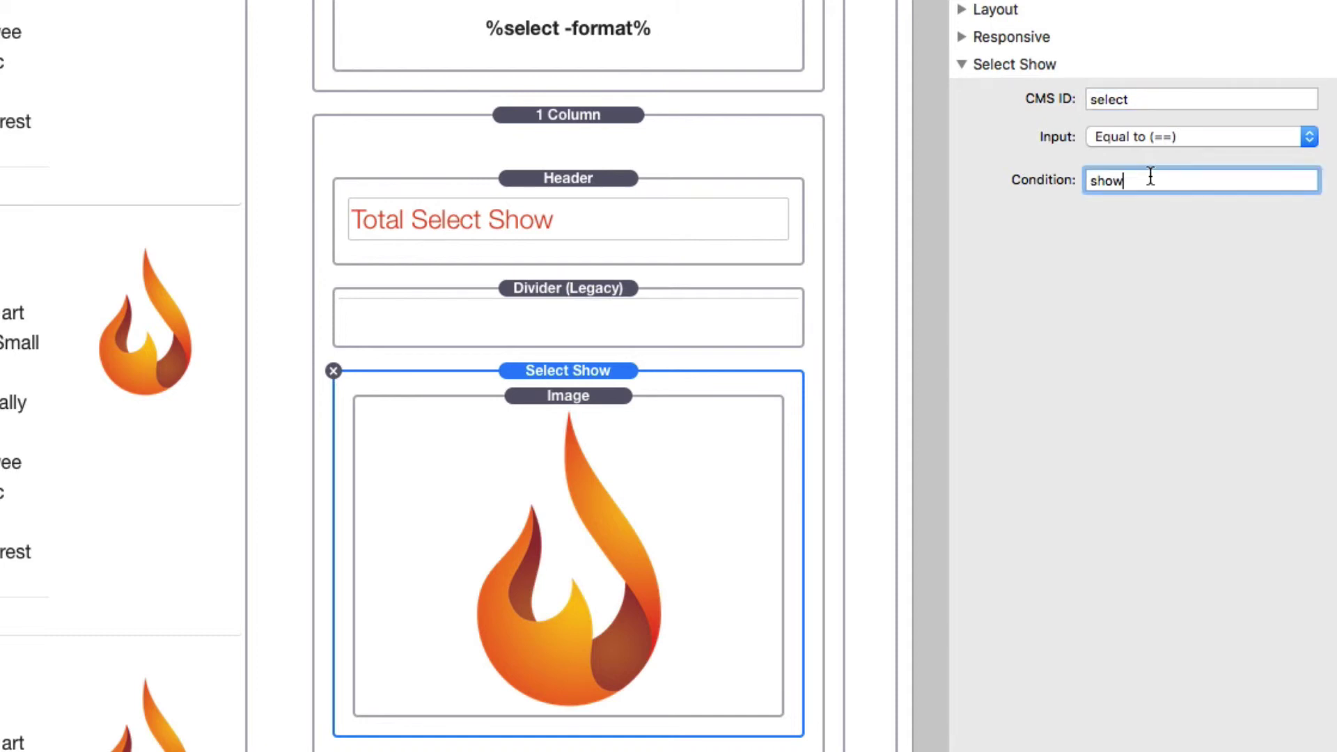
left_click(1138, 131)
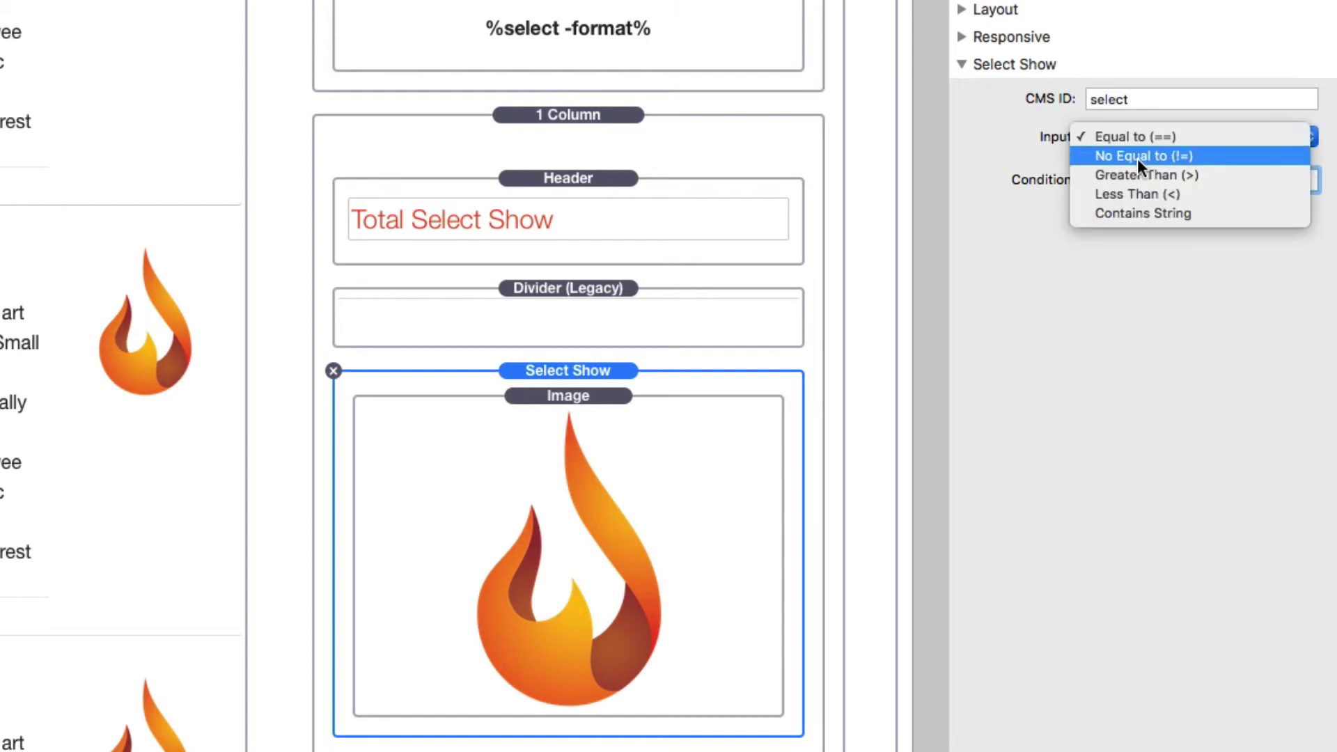
left_click(1141, 208)
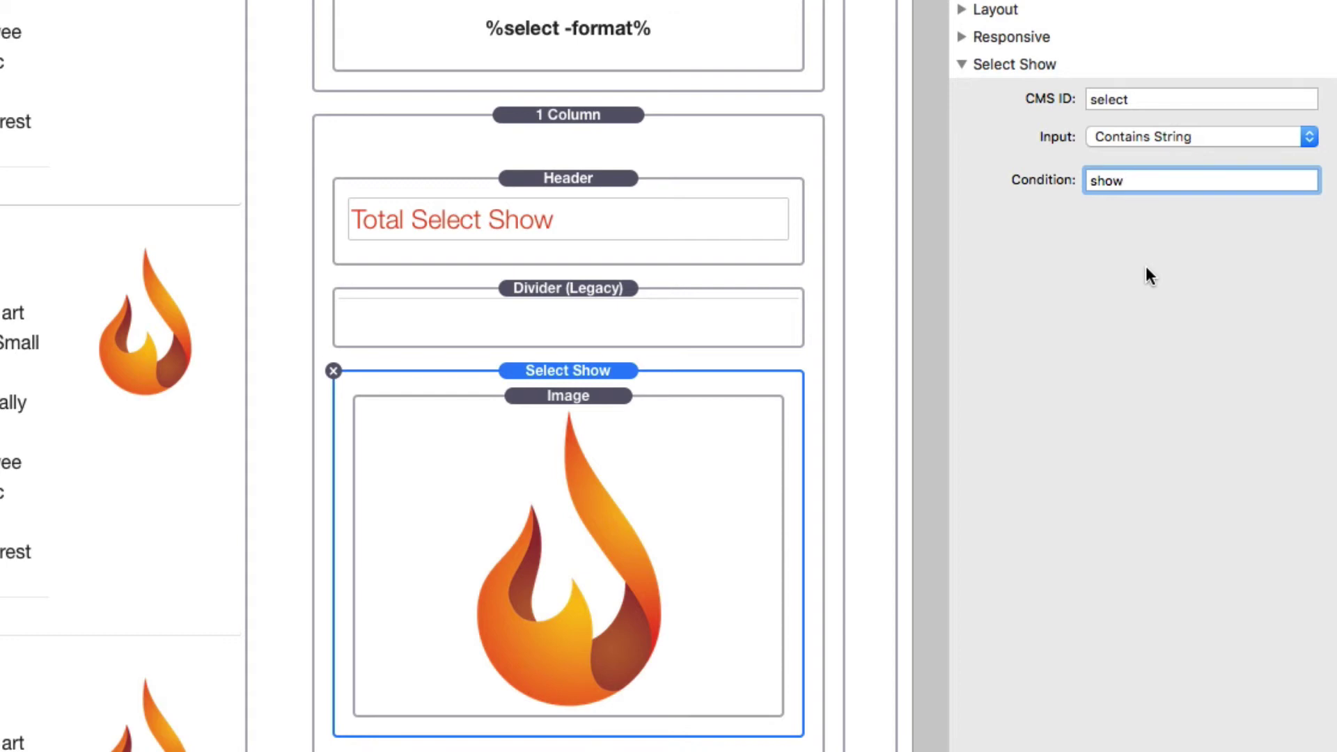
key("Return")
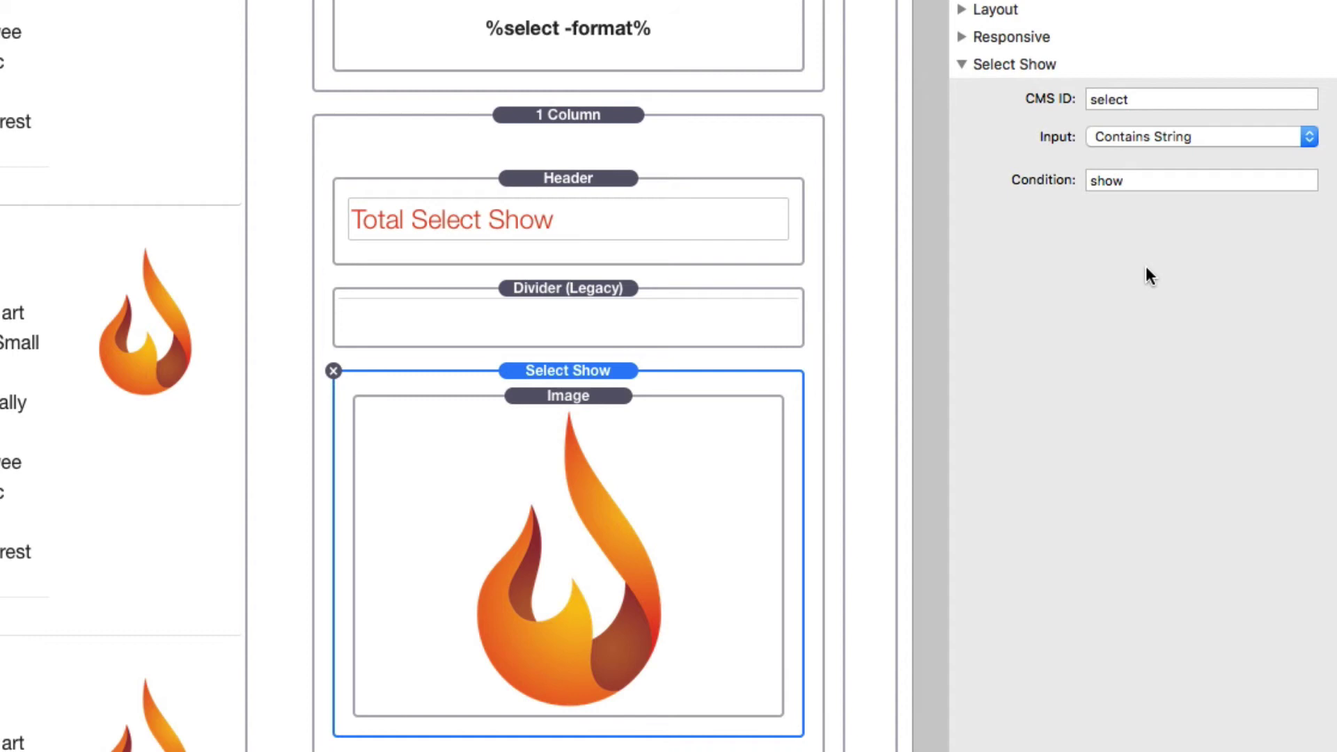